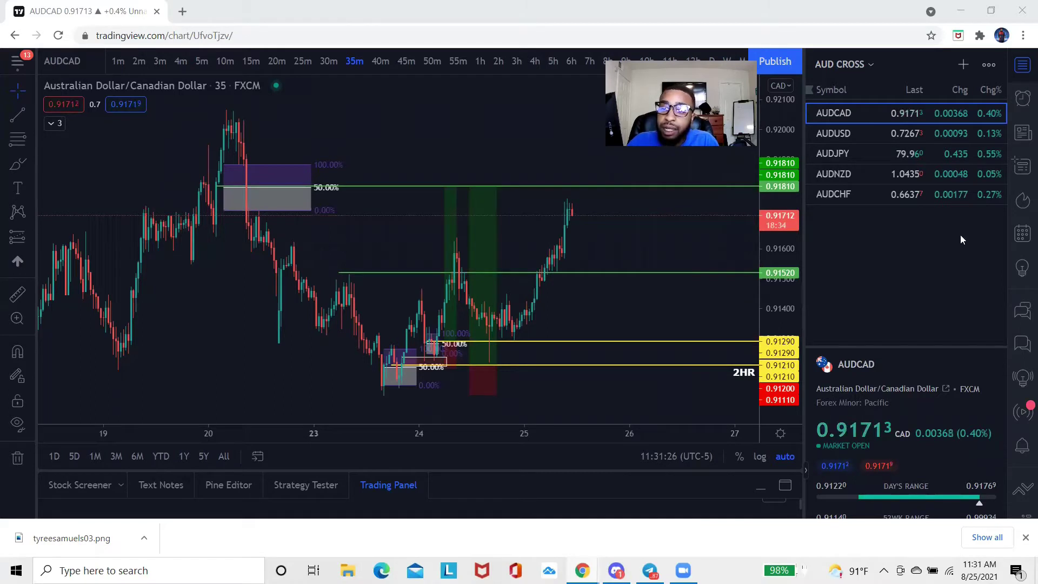
left_click(740, 60)
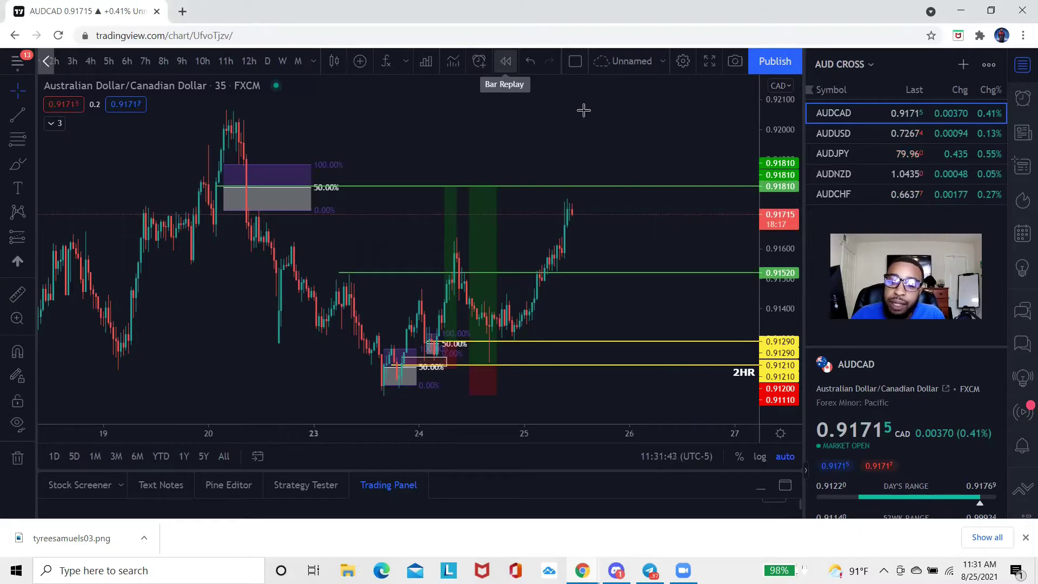
scroll(702, 299, "up", 5)
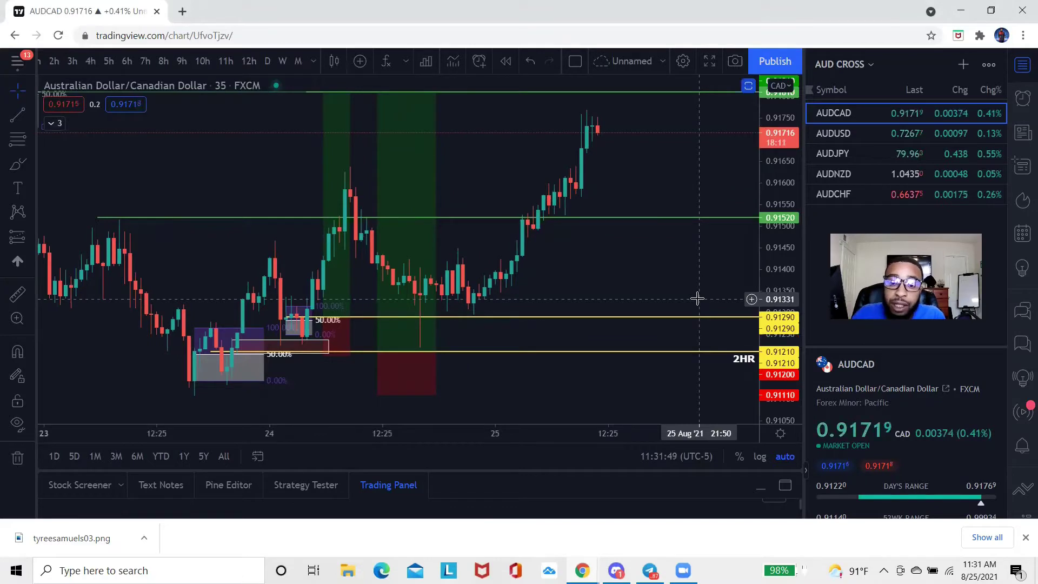
scroll(697, 299, "down", 5)
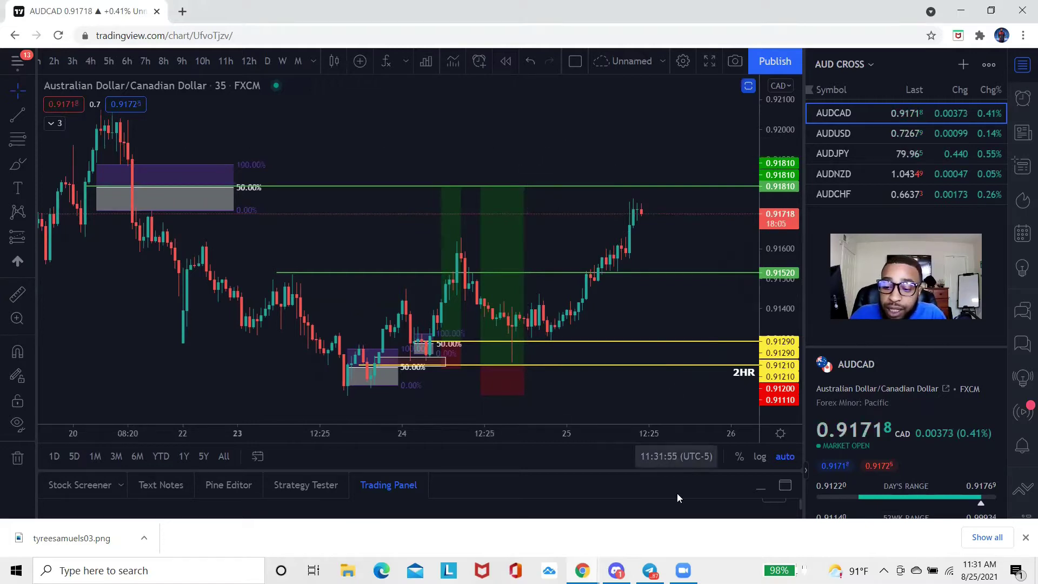
- Search Telegram for 'LEG' and open the LEGACY WEALTH SIGNALS channel
left_click(649, 570)
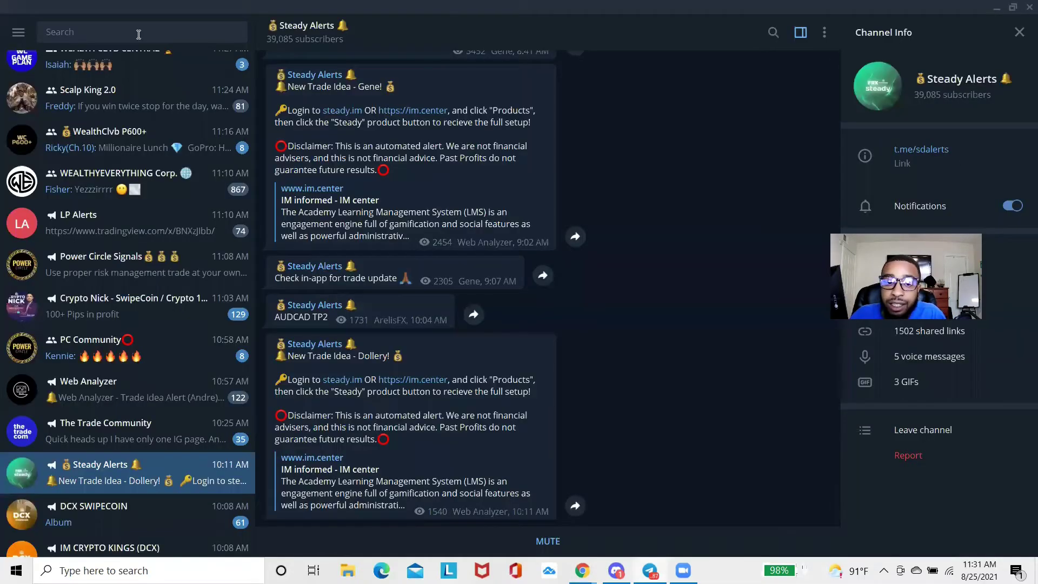
type("LEG")
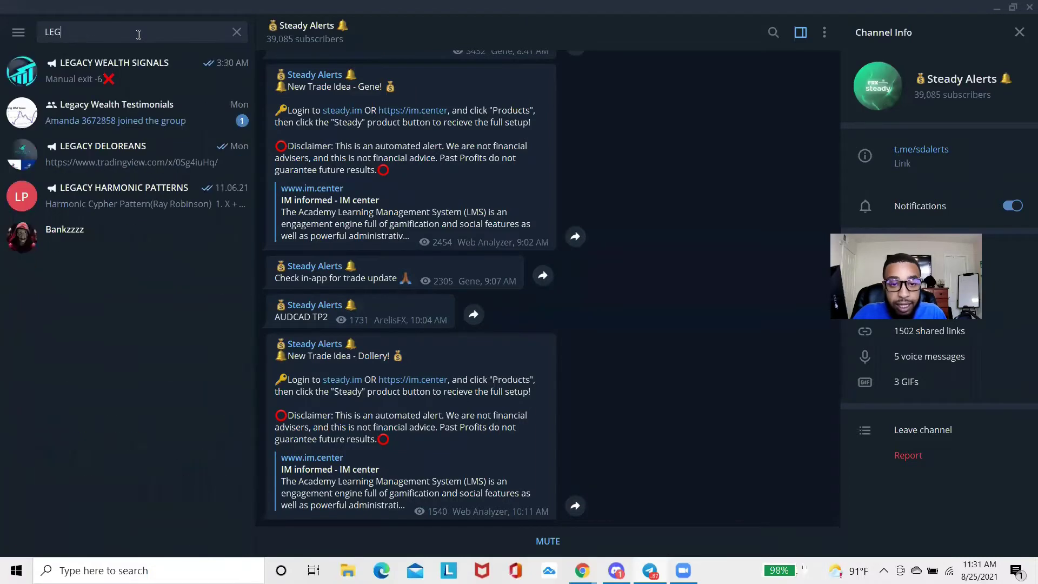
left_click(163, 70)
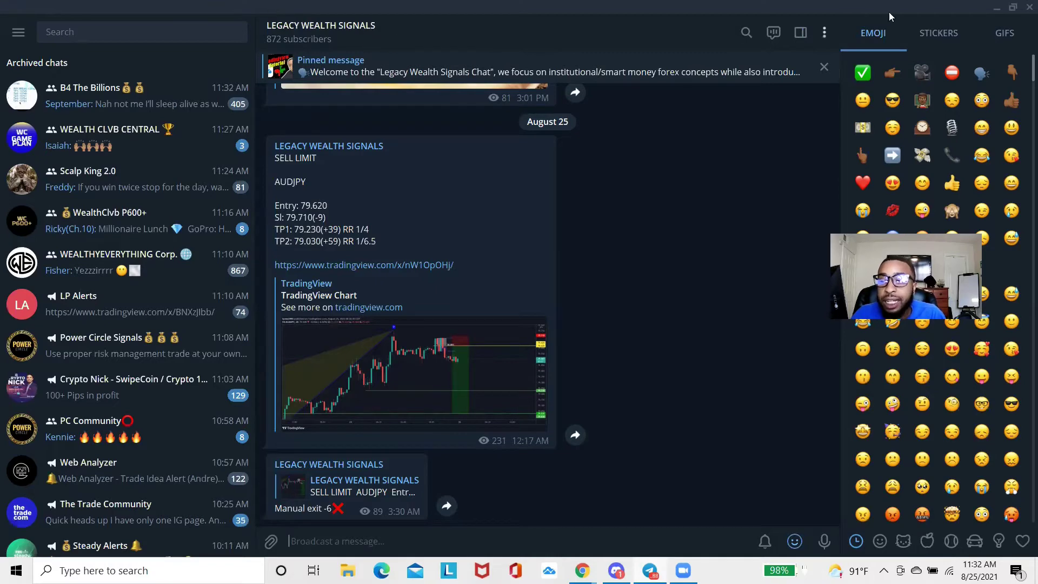
- Glance at the chart, then scroll the channel up to the AUDCAD BUY LIMIT post
left_click(998, 11)
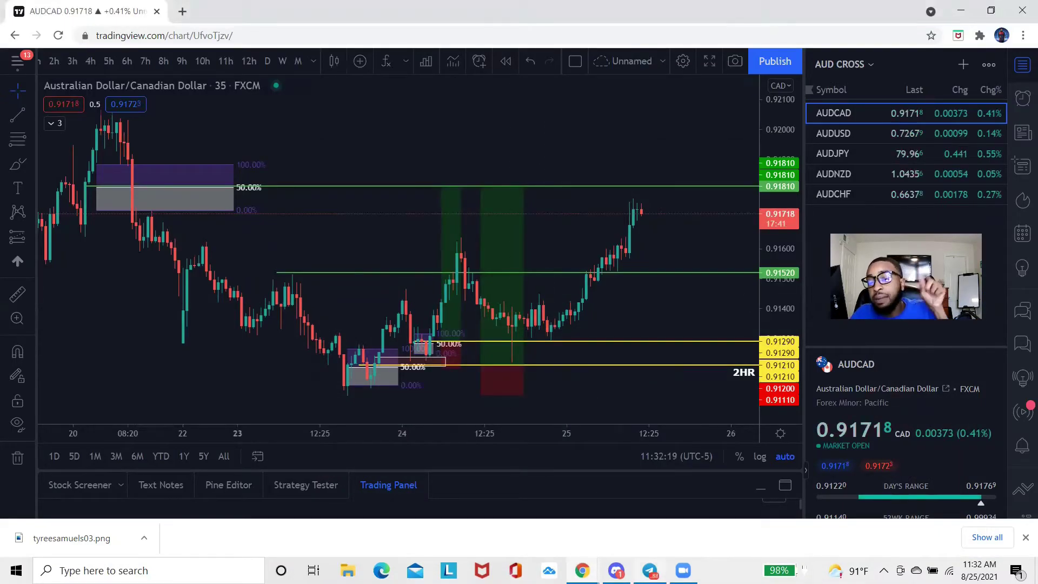
key("alt+Tab")
scroll(460, 307, "up", 15)
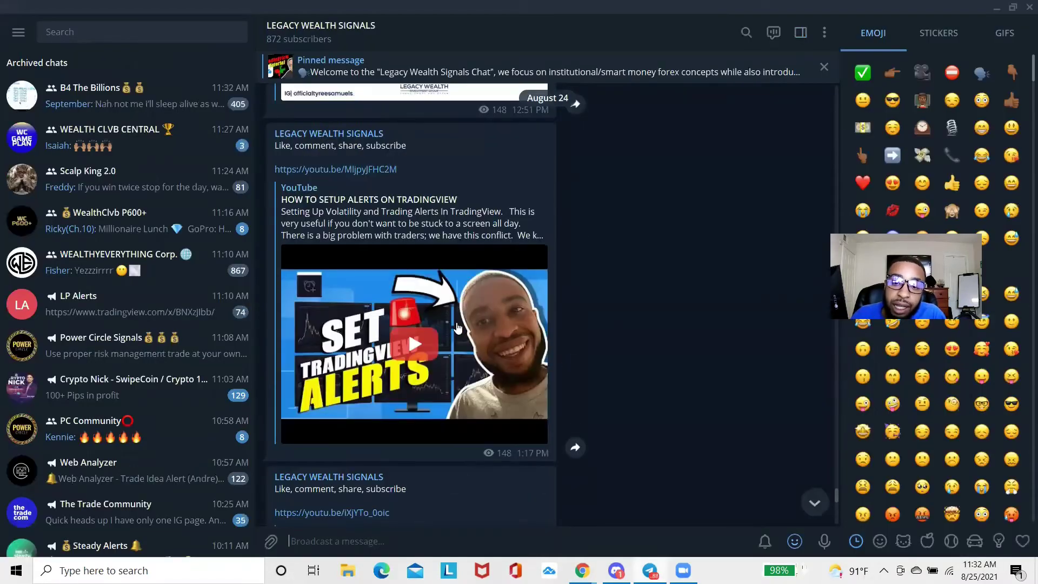
scroll(456, 322, "up", 8)
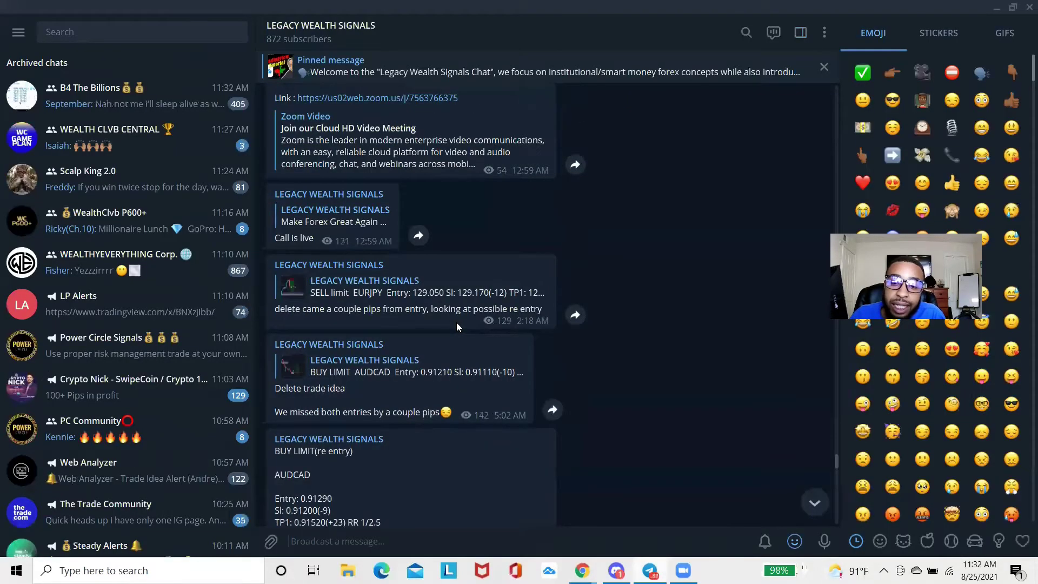
scroll(456, 322, "up", 3)
scroll(455, 323, "down", 2)
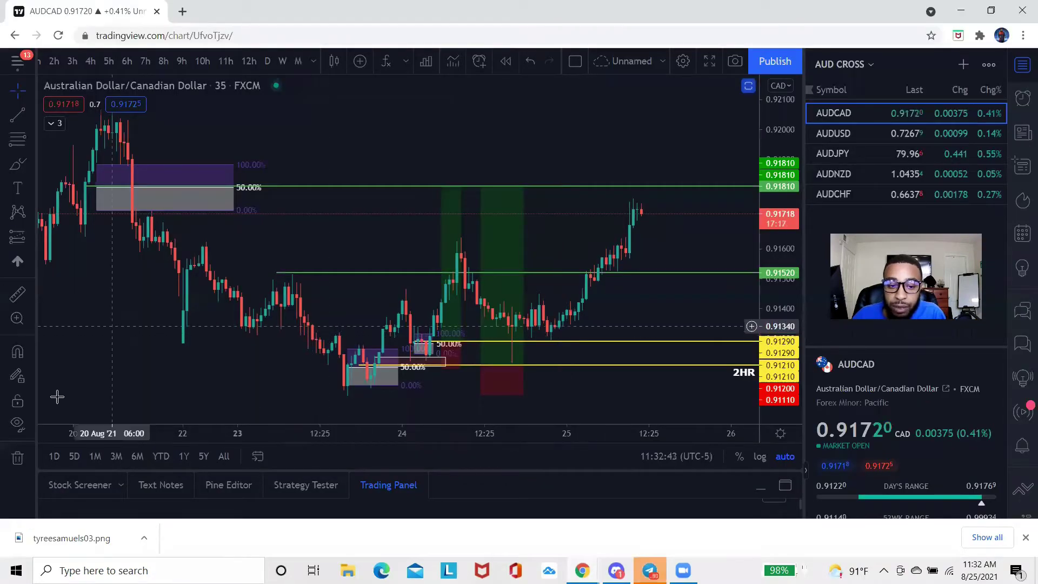
- Remove all AUDCAD chart drawings and view the signal's 2h chart image (0.91210, 0.91810) full size
left_click(17, 458)
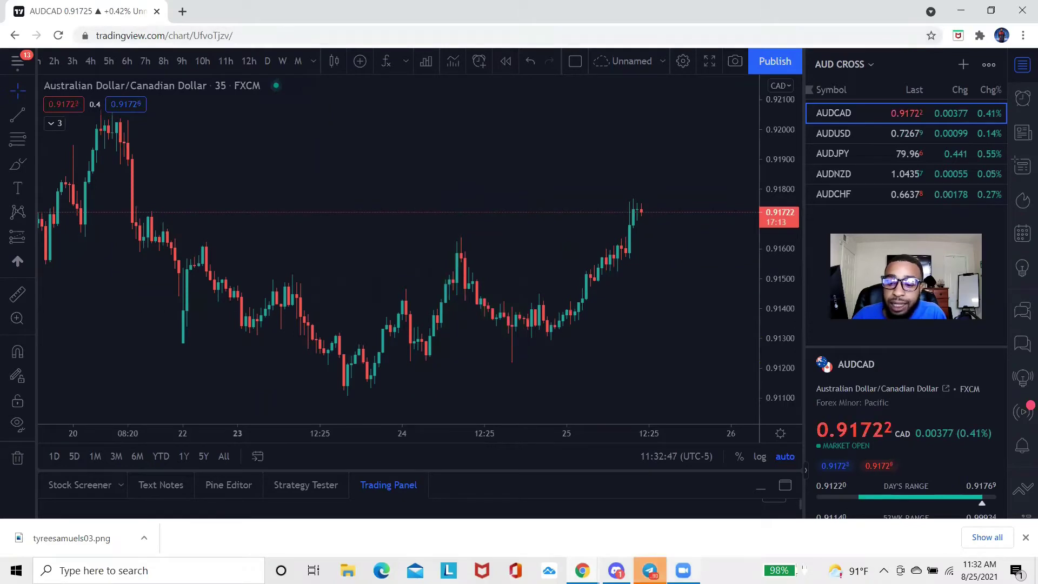
left_click(650, 571)
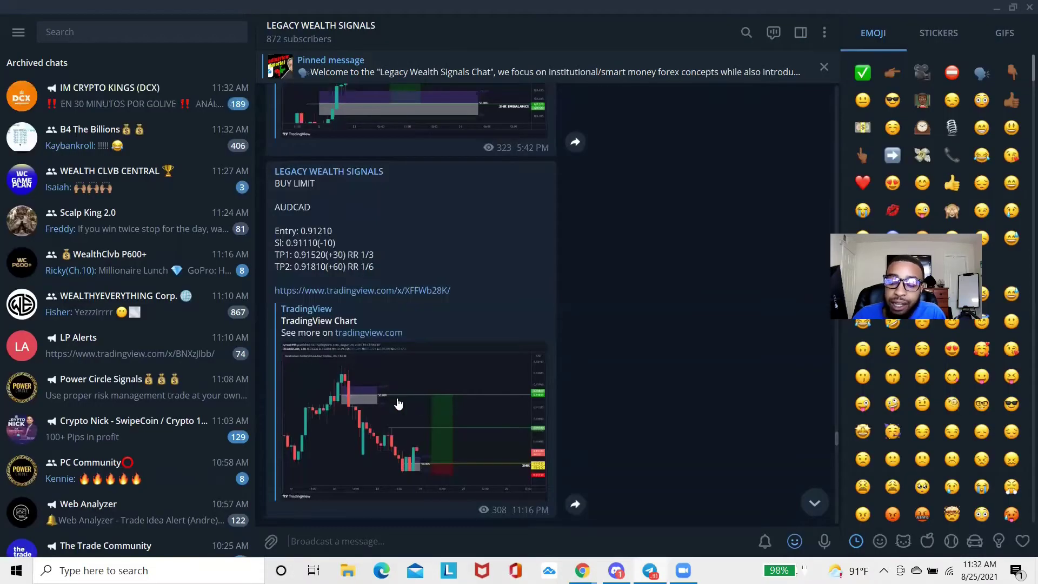
left_click(398, 404)
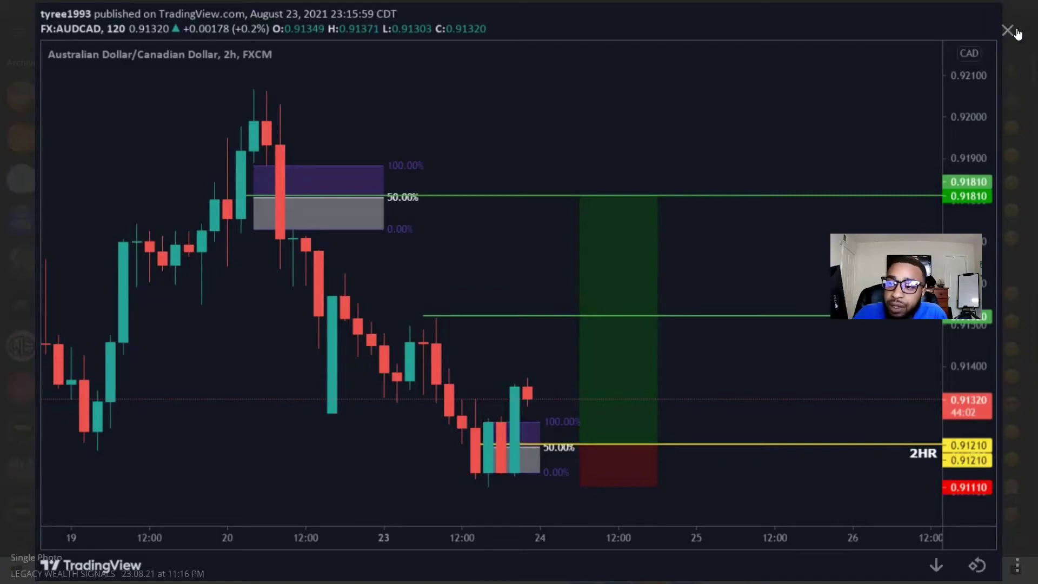
left_click(982, 5)
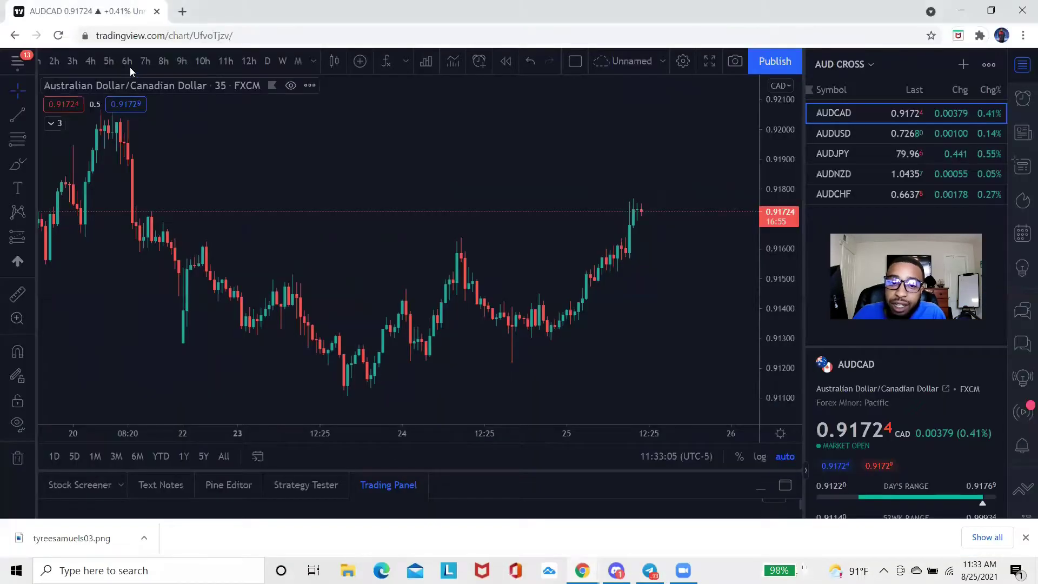
- Put the AUDCAD chart on the 2-hour timeframe, then return to the 0.91210 entry signal
left_click(72, 60)
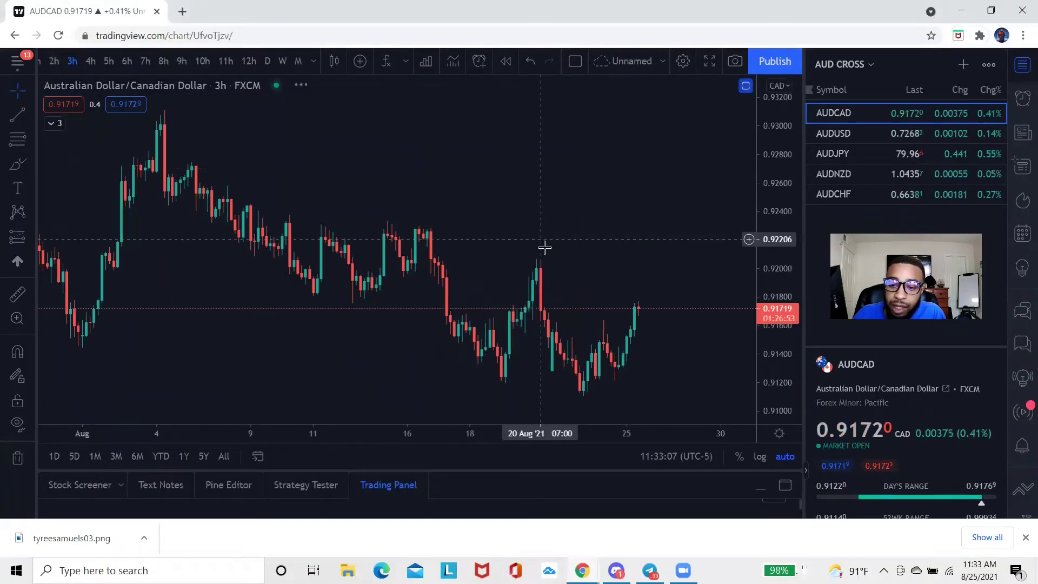
scroll(551, 258, "up", 2)
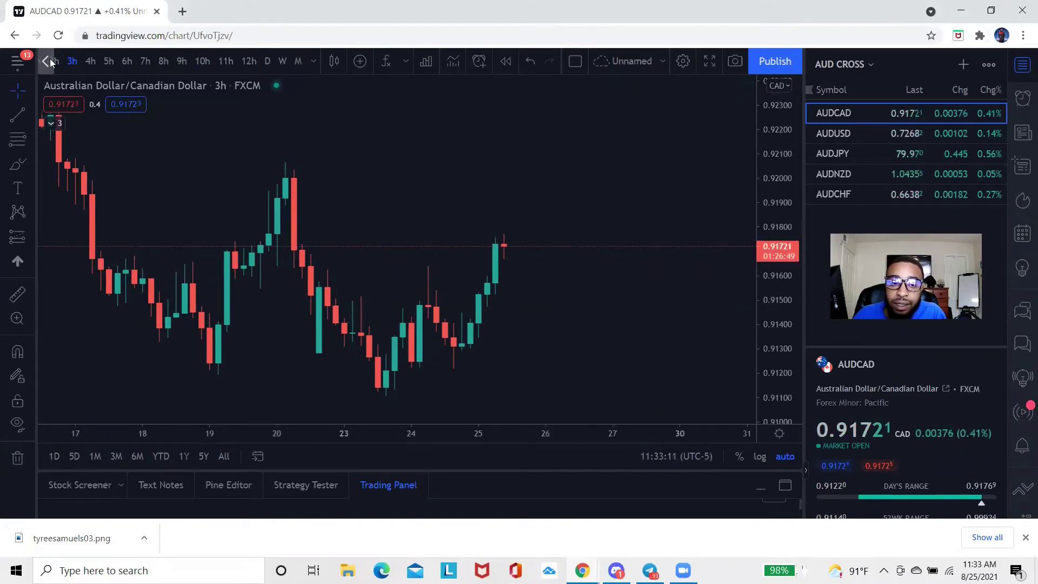
left_click(51, 62)
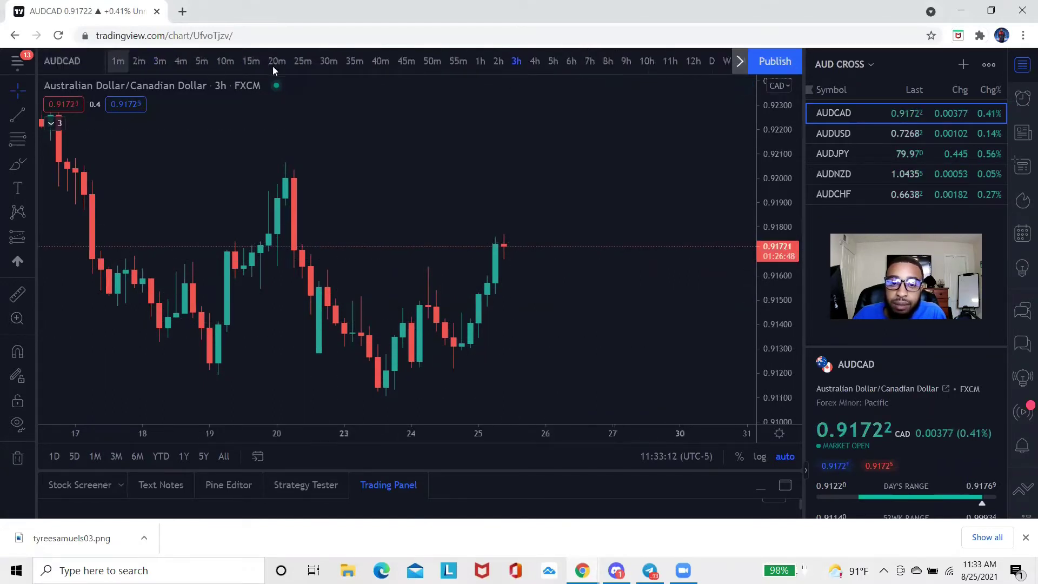
left_click(499, 62)
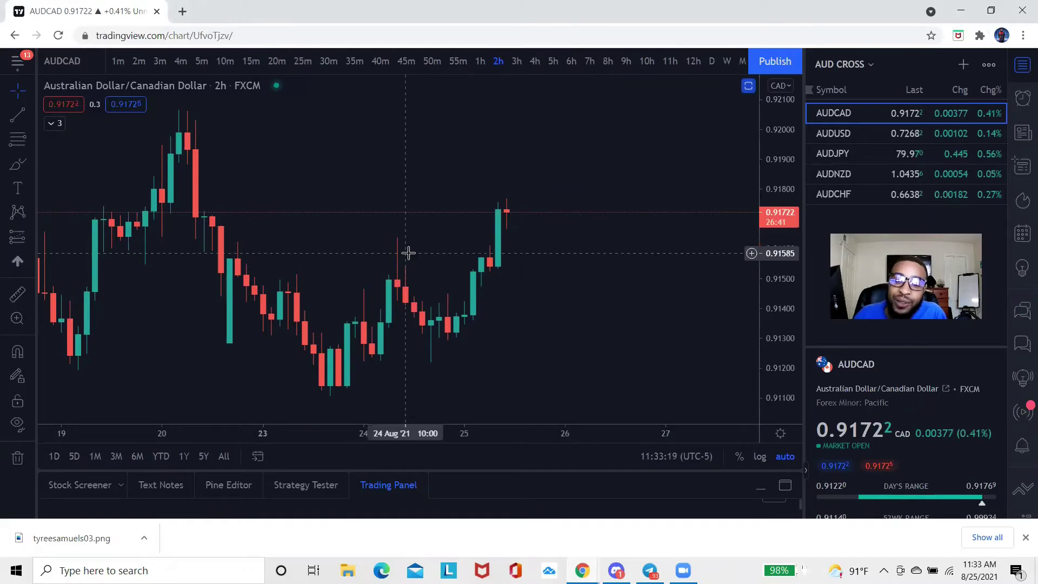
scroll(408, 253, "down", 3)
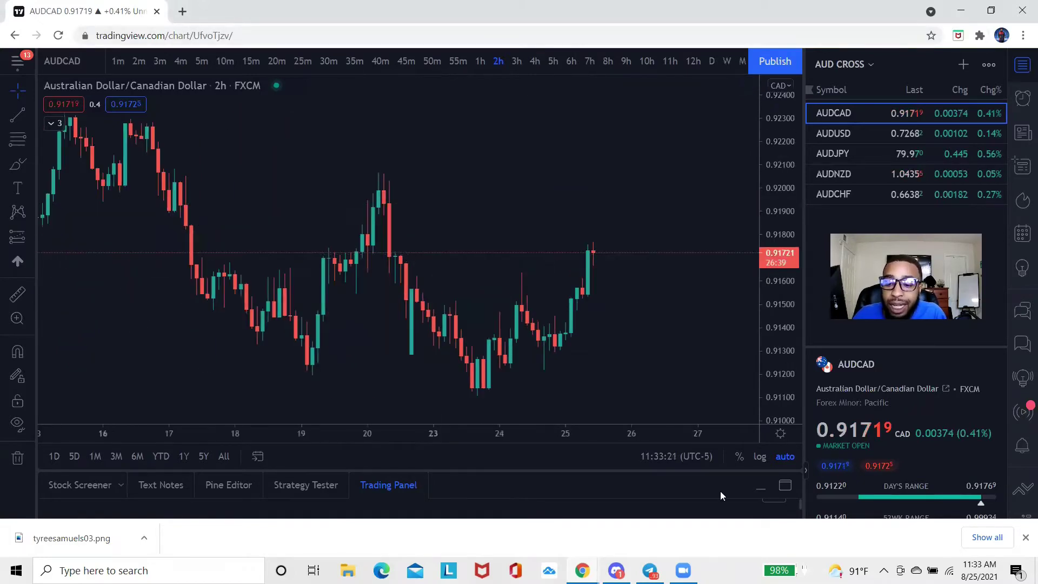
left_click(655, 569)
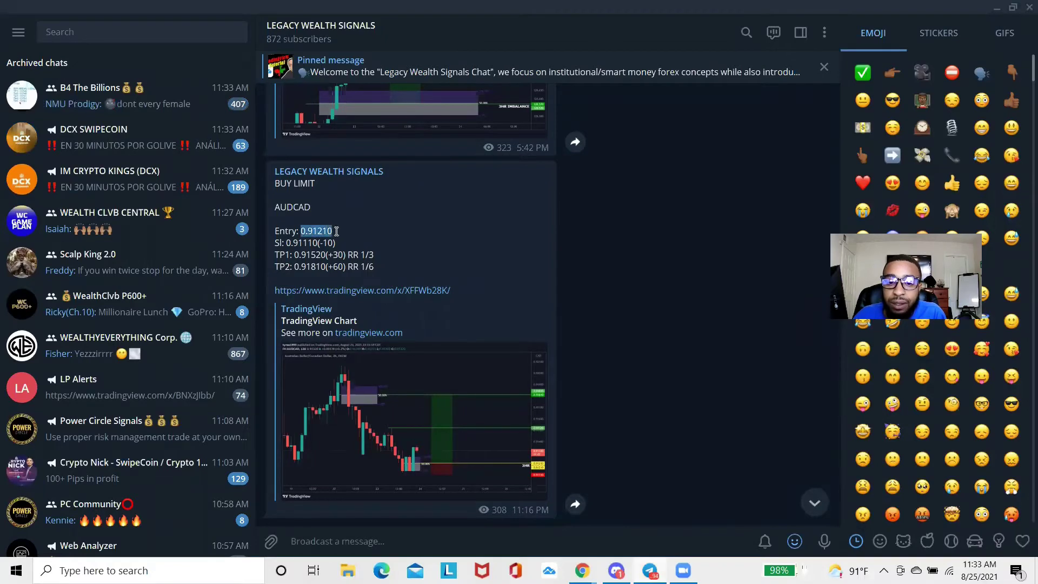
- Copy the 0.91210 entry price and place a yellow horizontal ray near 0.91264
right_click(323, 231)
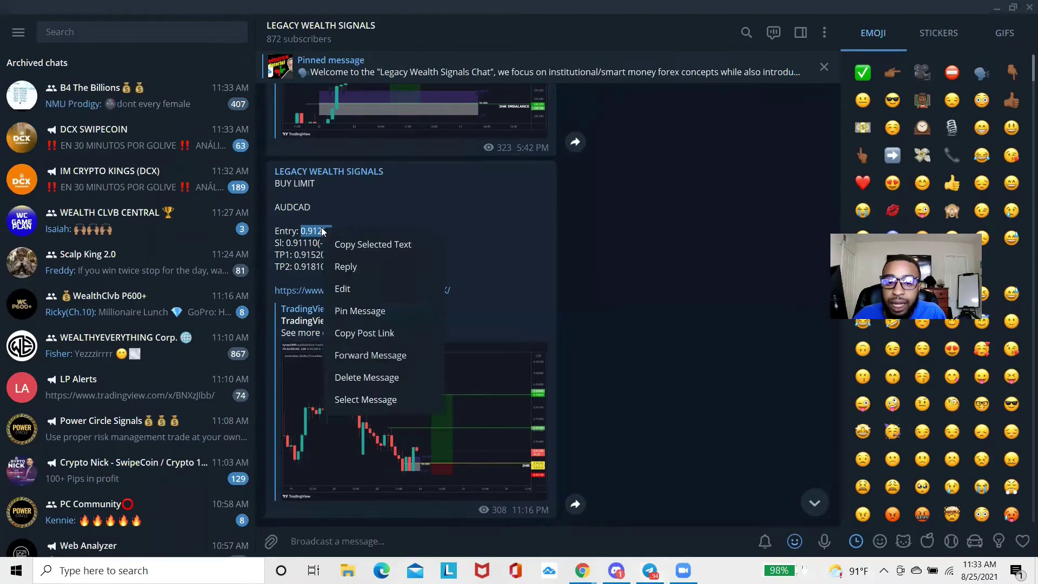
left_click(369, 248)
left_click(996, 7)
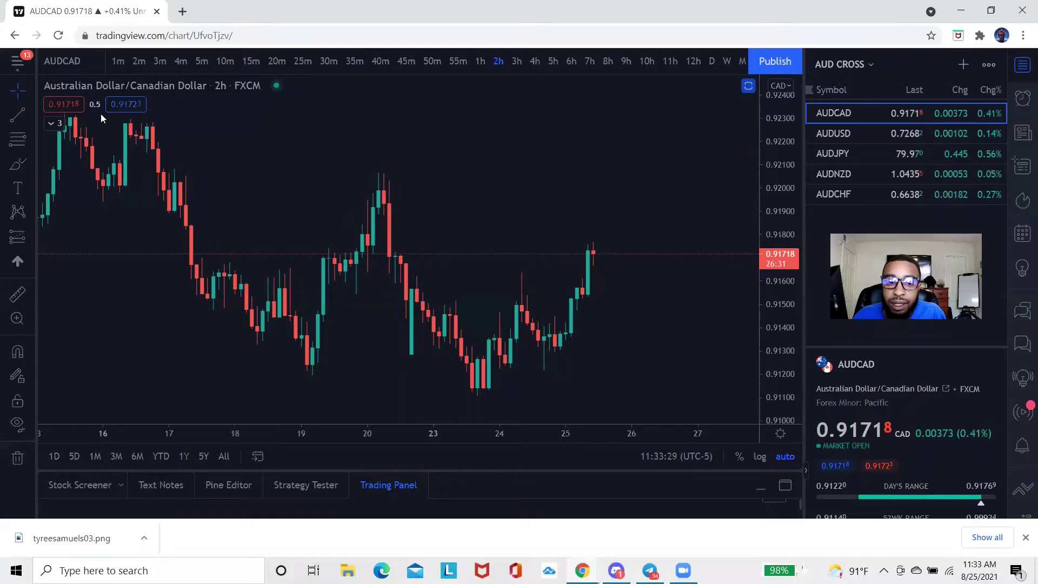
left_click(31, 111)
left_click(86, 264)
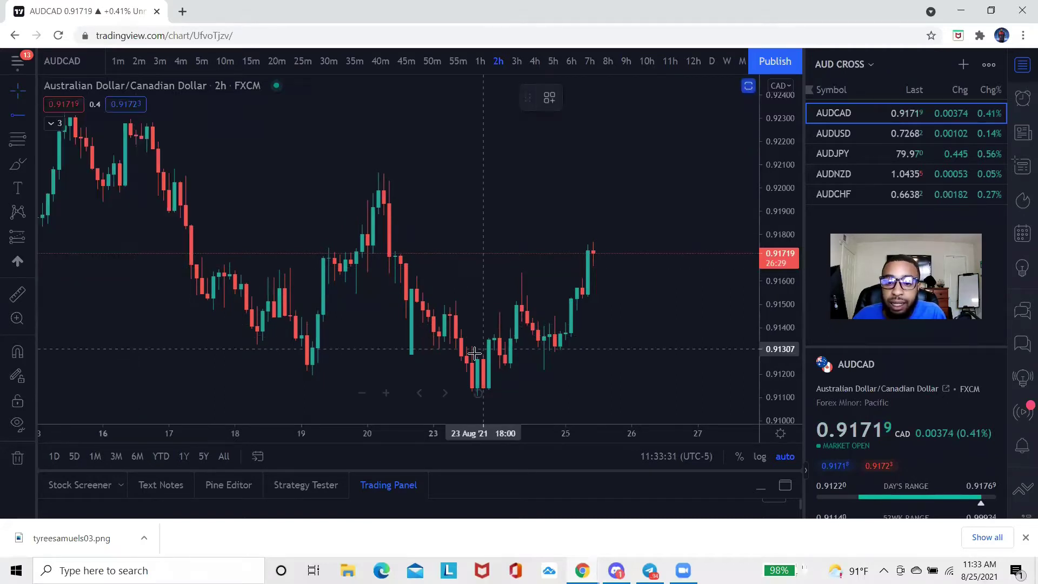
left_click(472, 360)
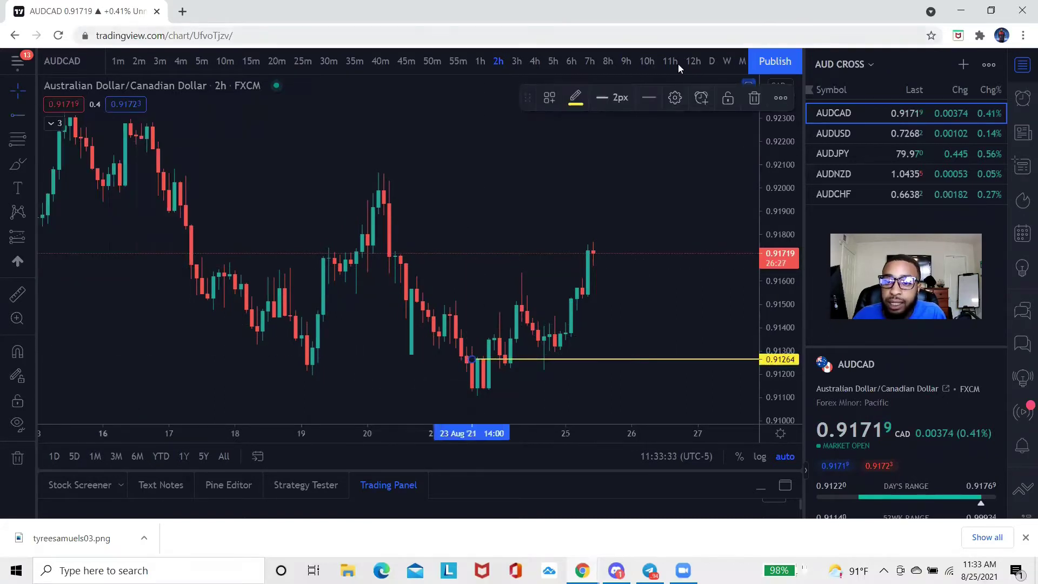
- Set the ray's price coordinate to 0.91210, dismissing an accidental print dialog
left_click(675, 98)
left_click(517, 191)
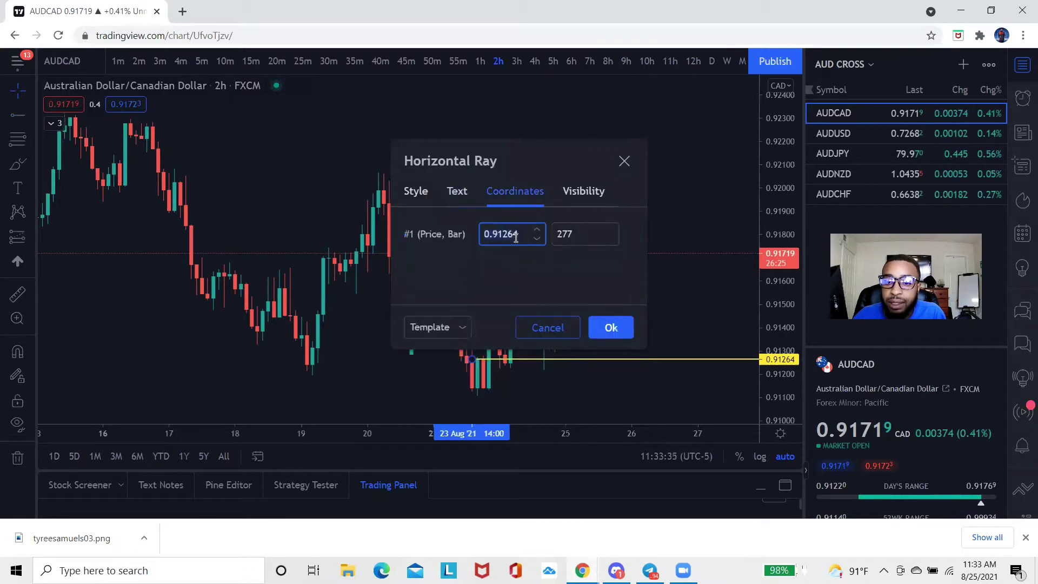
right_click(503, 222)
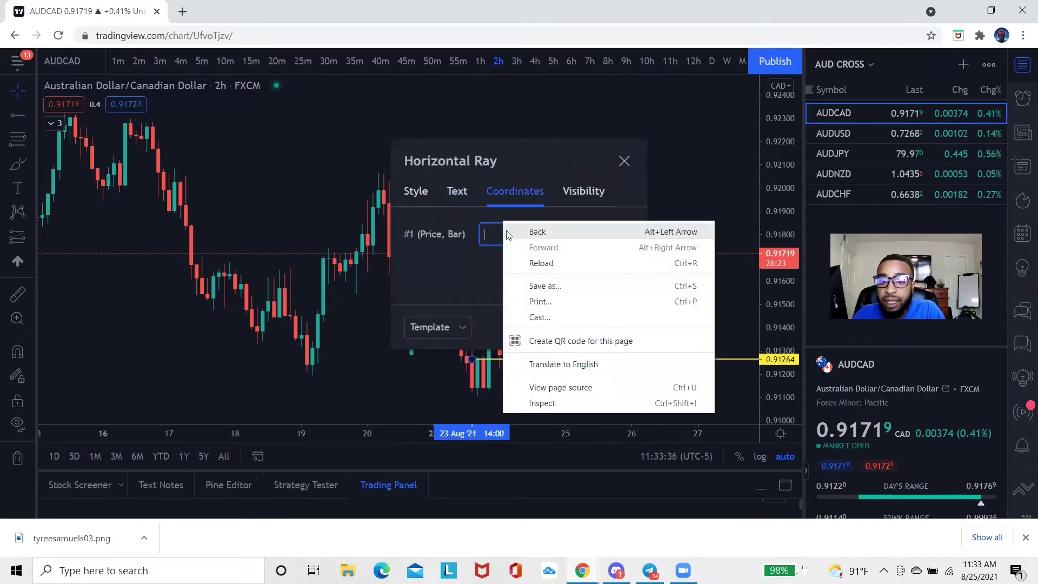
left_click(553, 302)
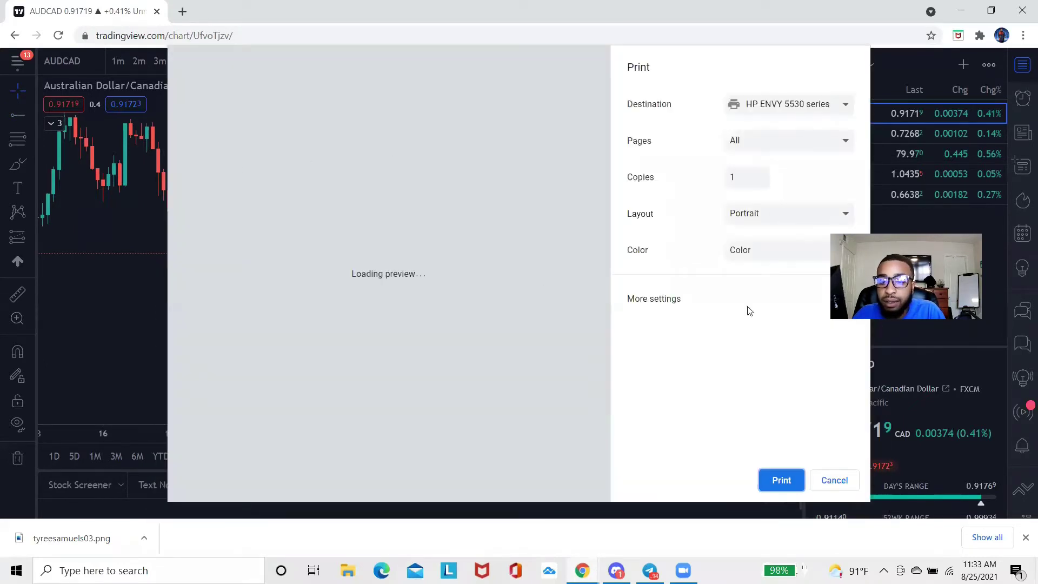
left_click(823, 479)
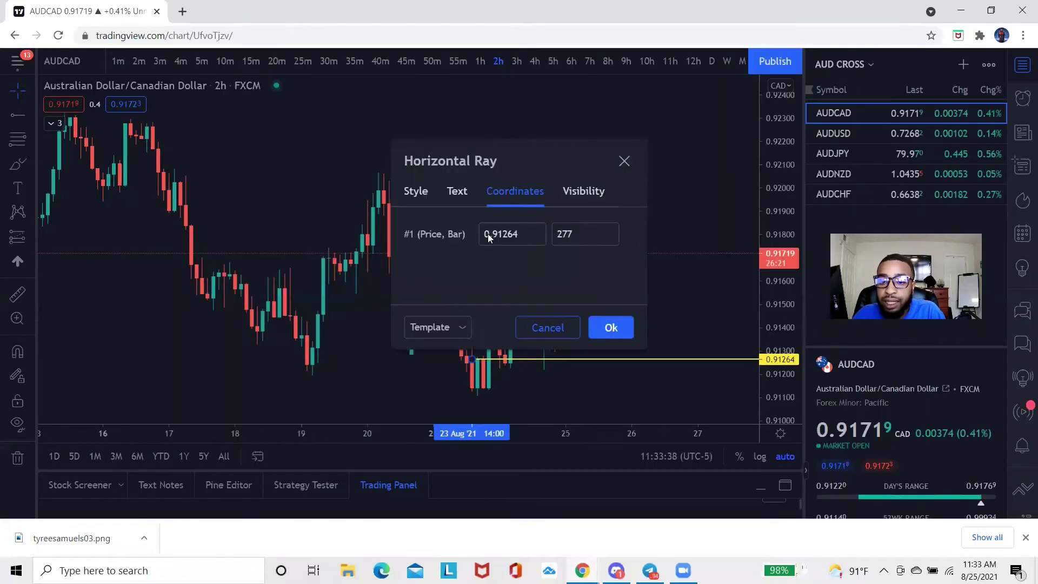
right_click(514, 234)
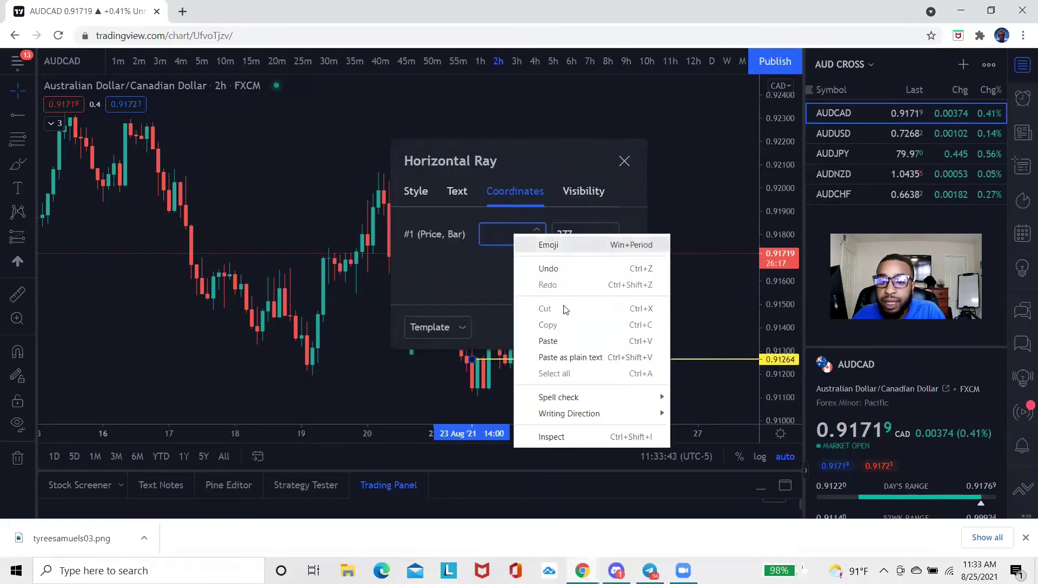
left_click(559, 338)
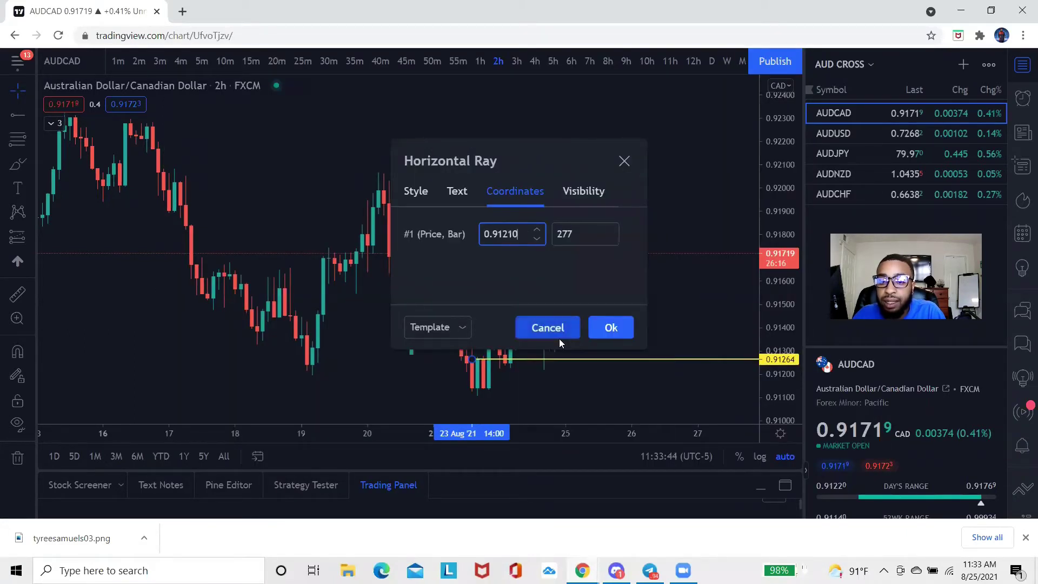
left_click(625, 326)
left_click(654, 350)
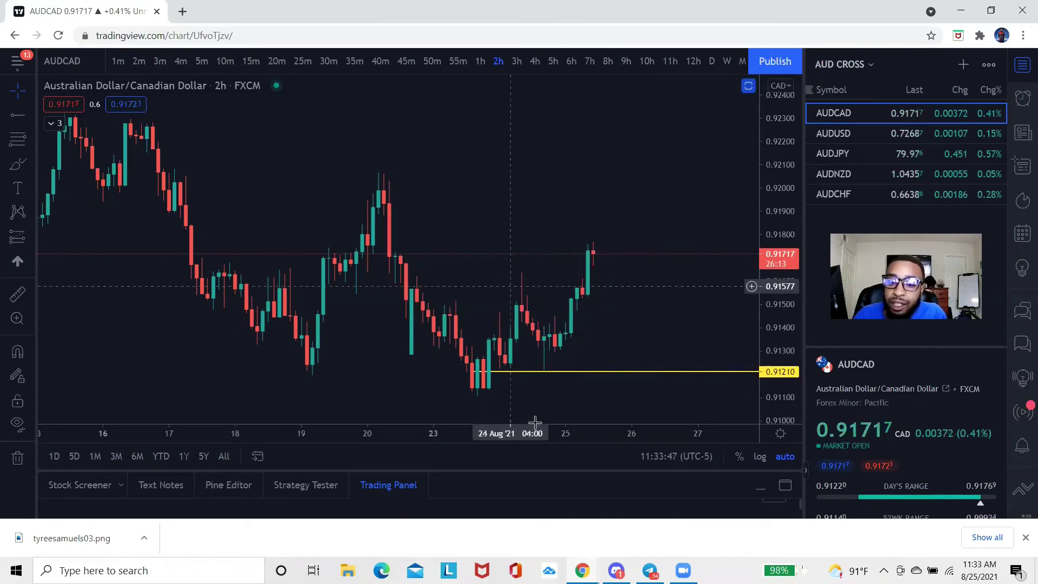
- Fit the 2h chart to show the ray and start Bar Replay
scroll(575, 373, "up", 3)
scroll(576, 373, "up", 2)
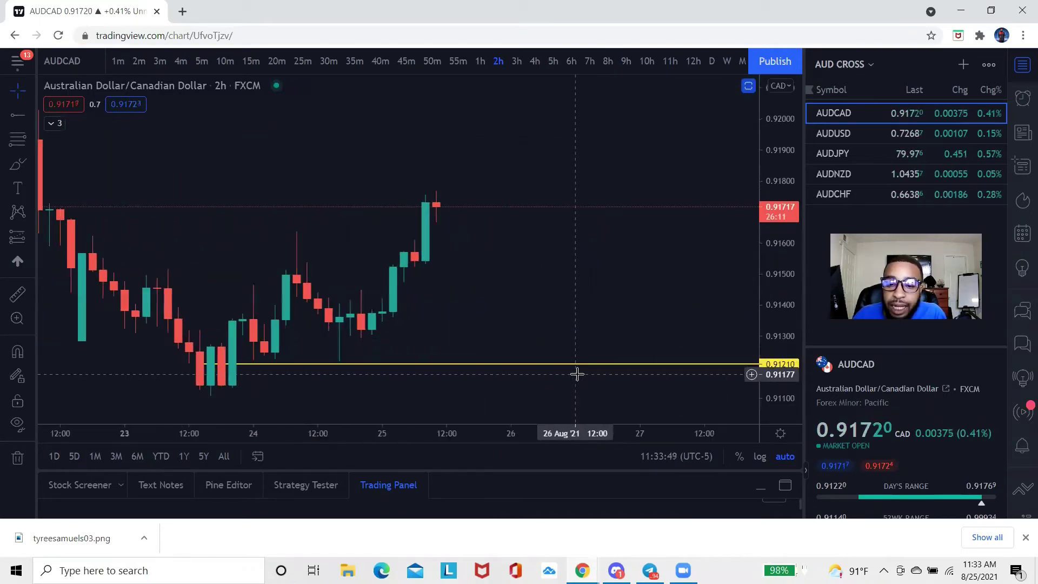
left_click_drag(686, 340, 601, 218)
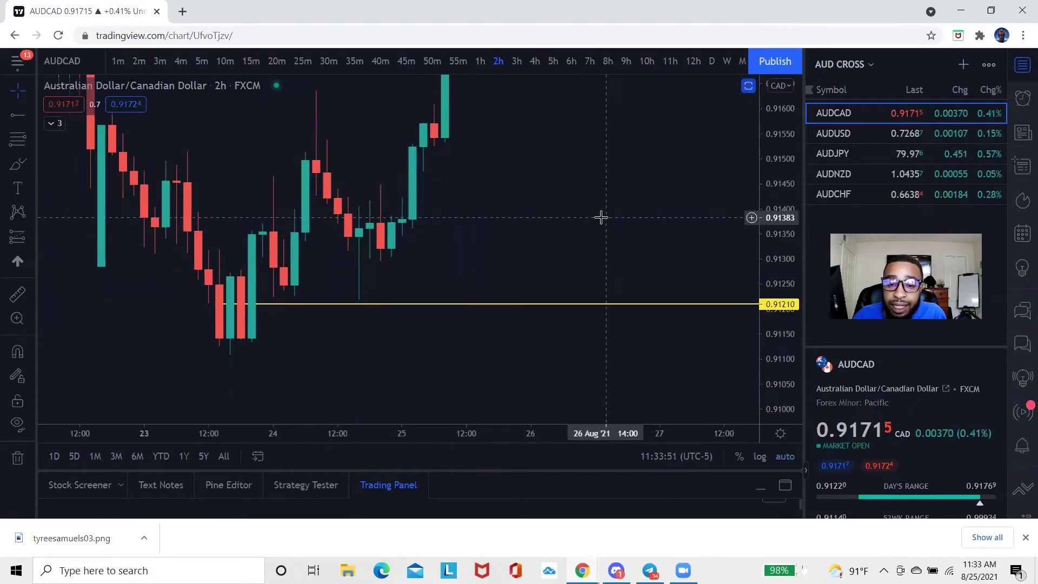
left_click_drag(780, 287, 780, 243)
left_click(785, 456)
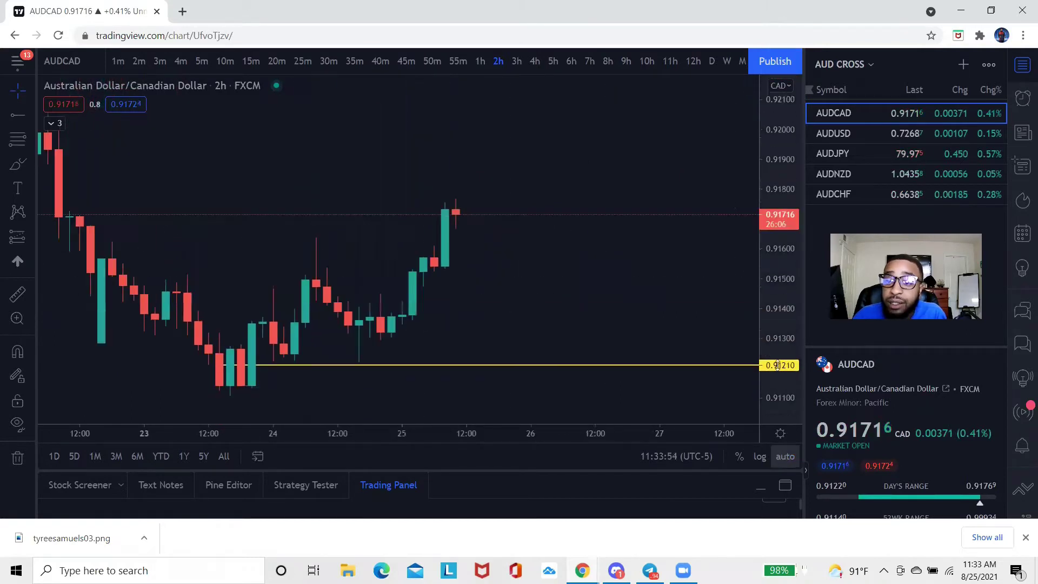
left_click(742, 61)
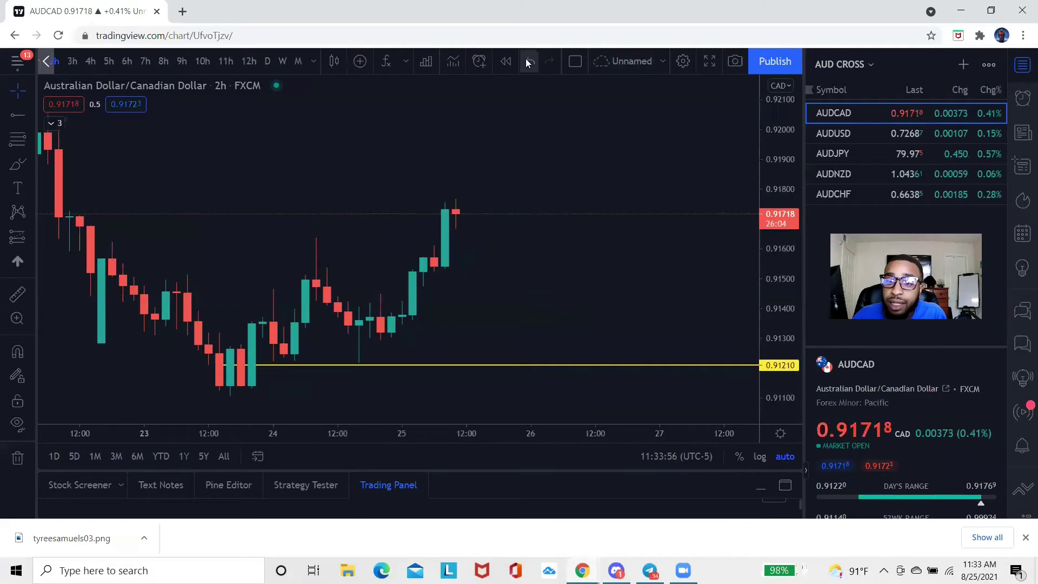
left_click(510, 61)
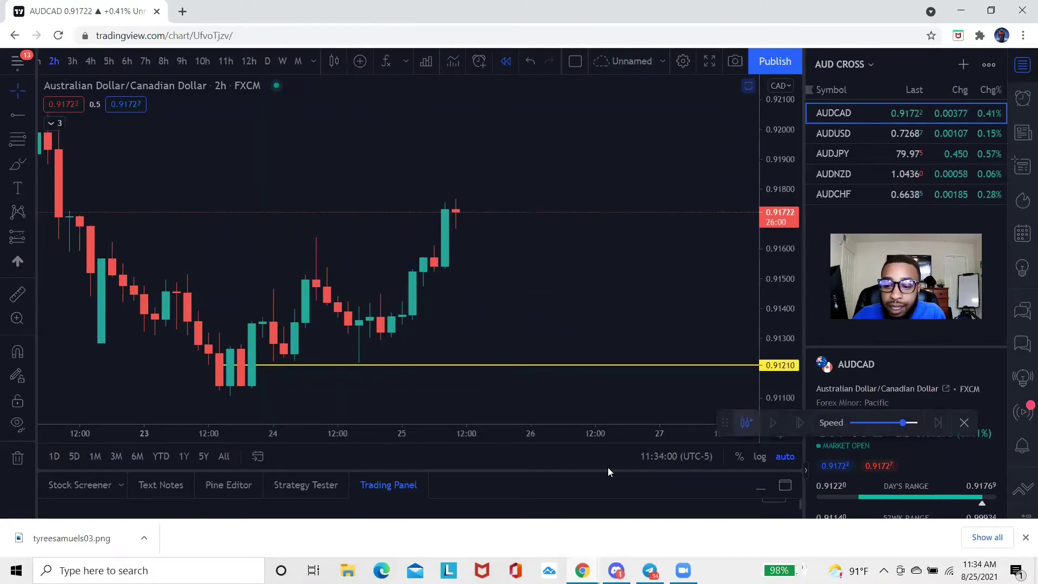
- Check the signal's chart image in Telegram, then return to TradingView
key("alt+Tab")
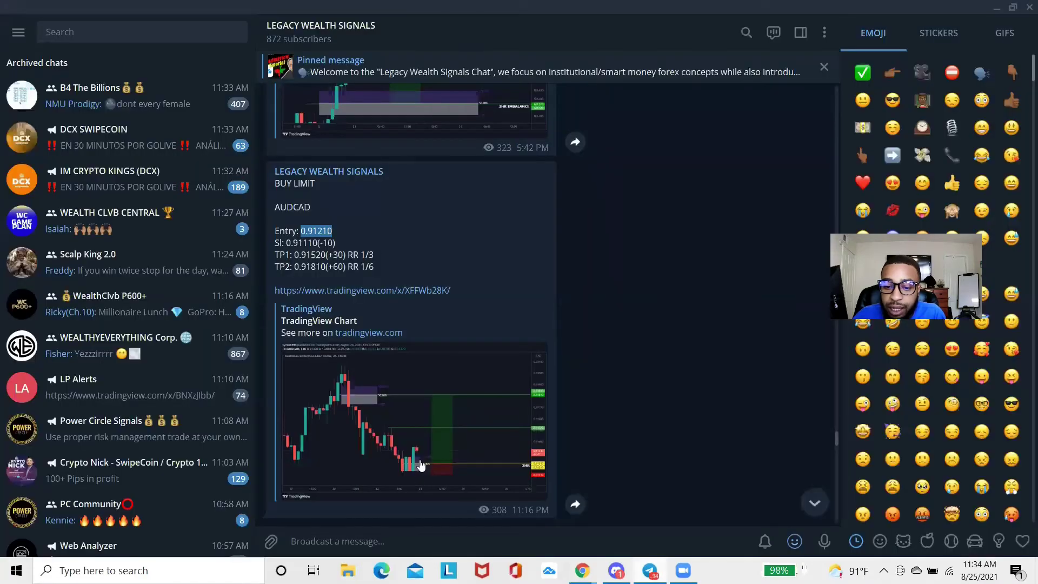
left_click(423, 443)
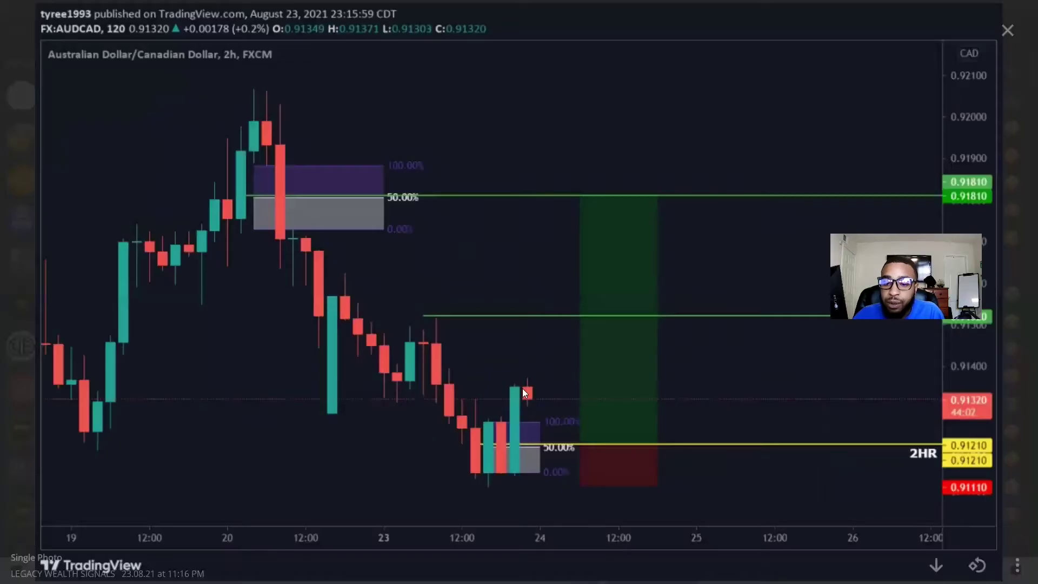
left_click(1006, 30)
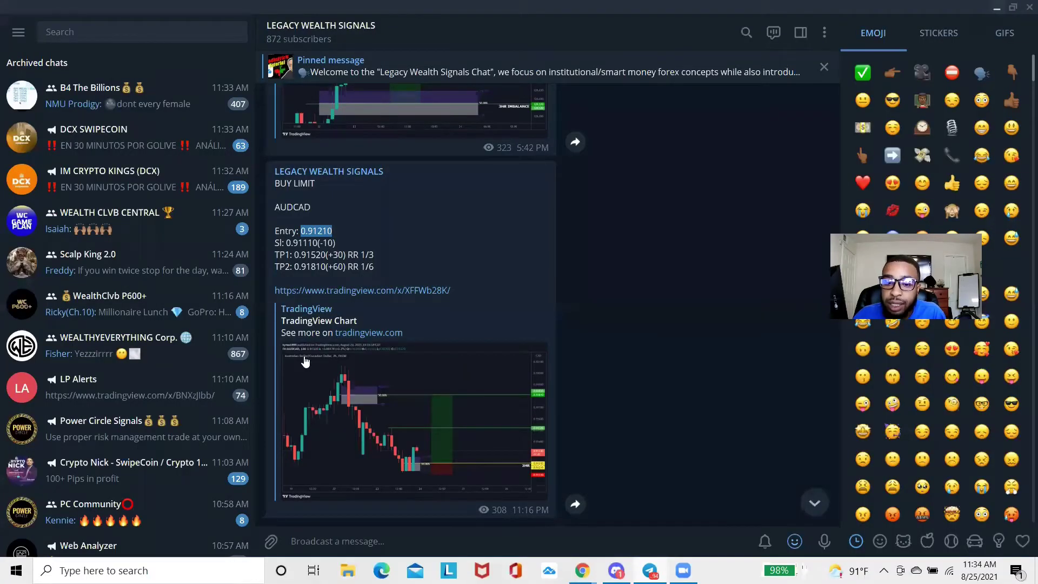
left_click(996, 8)
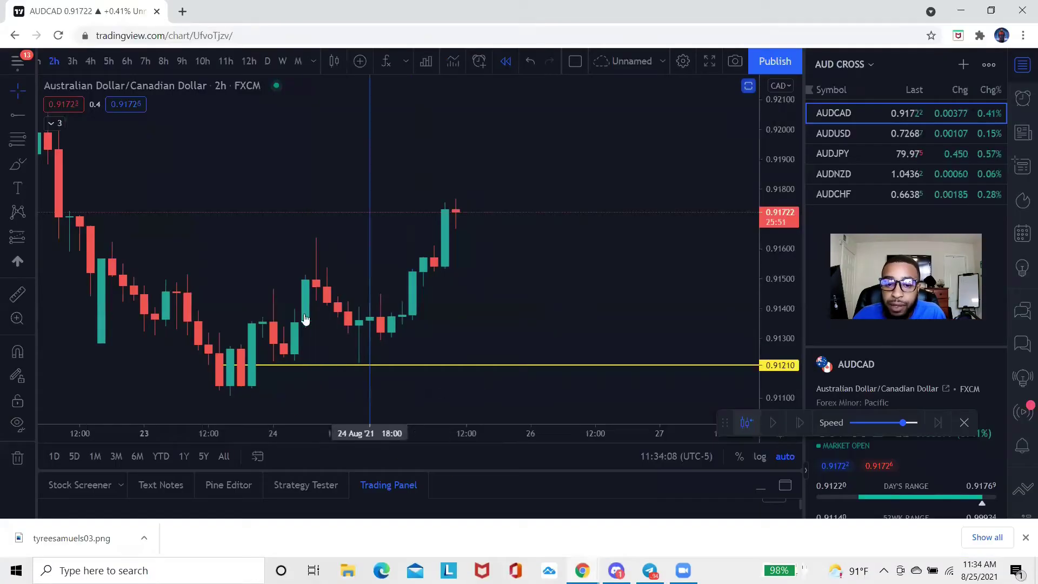
- Start replay at 23 Aug, exit it, and restart replay from the 24 Aug bar
left_click(264, 328)
left_click_drag(627, 208, 447, 250)
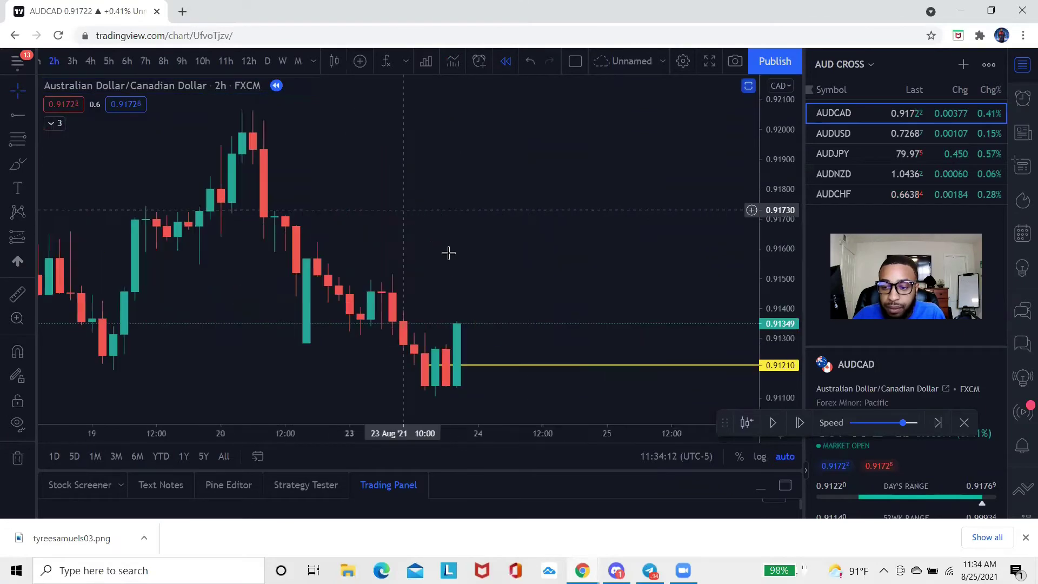
left_click(964, 422)
left_click(648, 319)
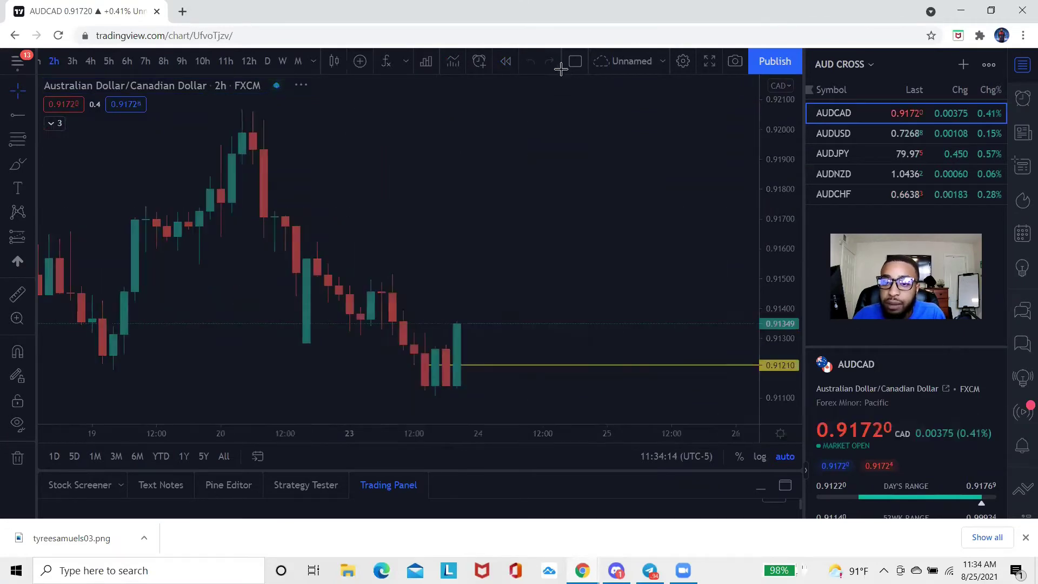
left_click(472, 329)
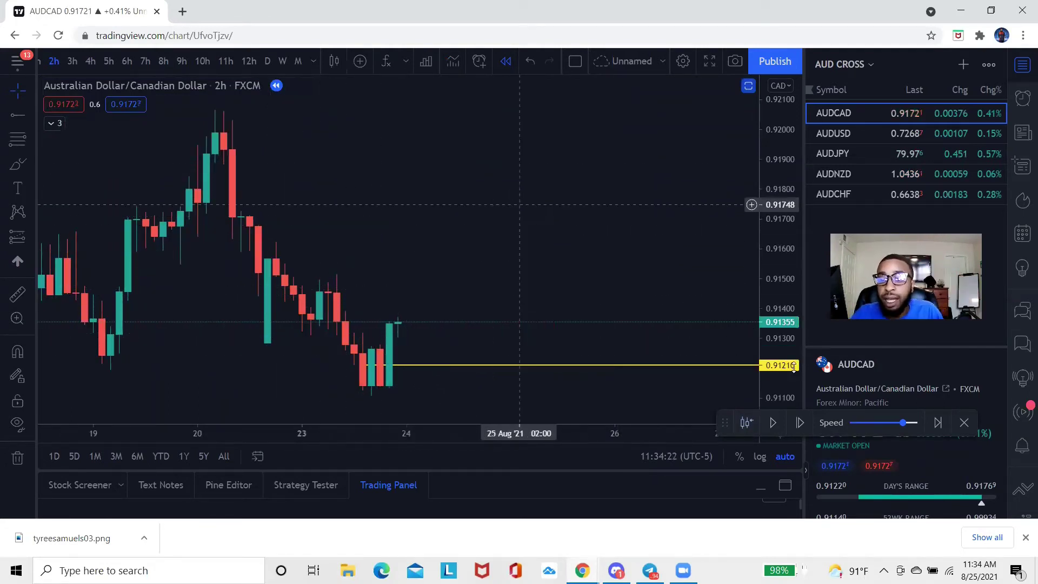
- Play the replay at minimum speed, then raise the speed slightly
left_click(774, 424)
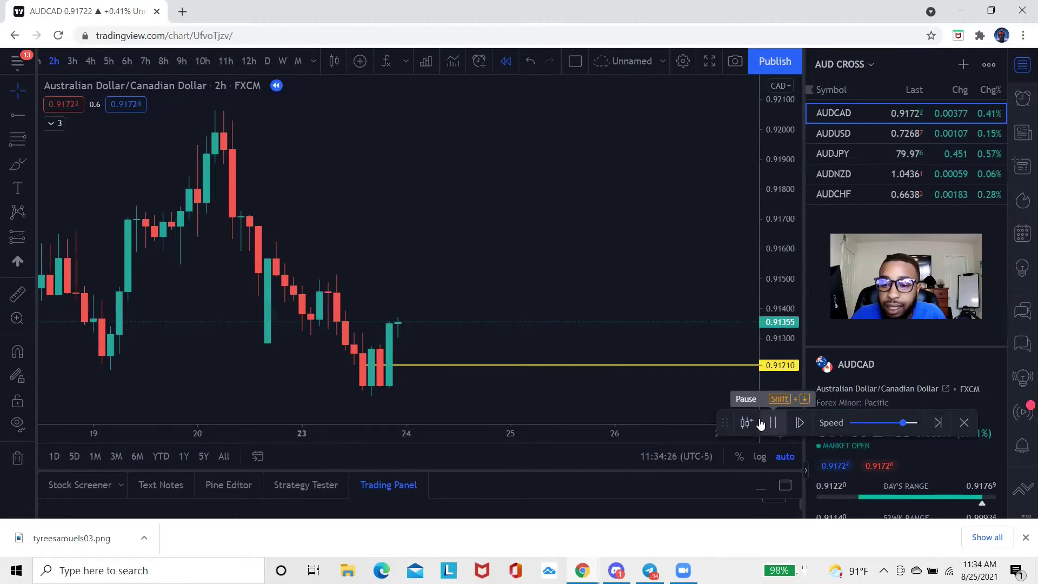
left_click_drag(902, 423, 849, 423)
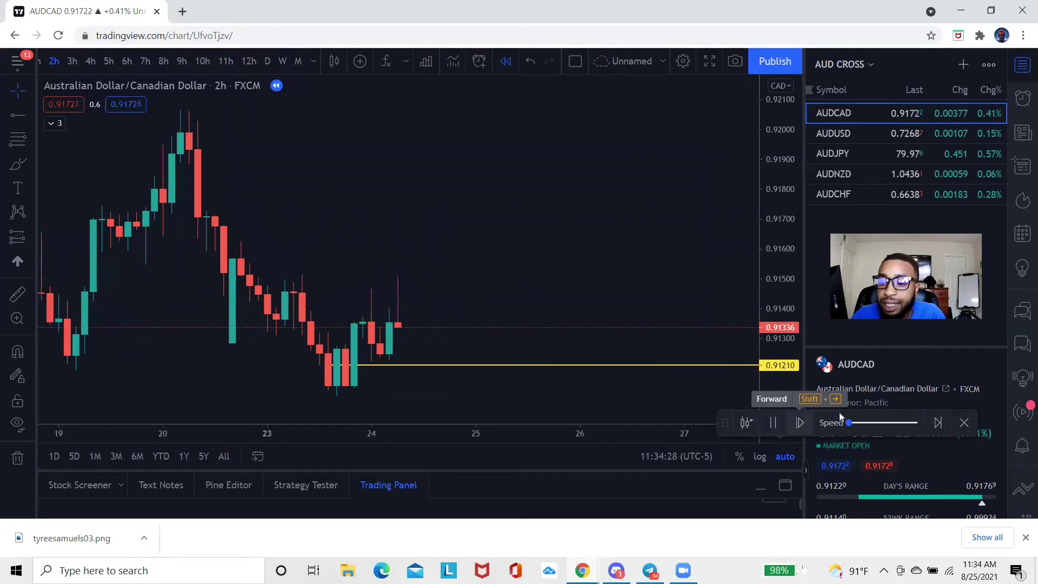
mouse_move(852, 423)
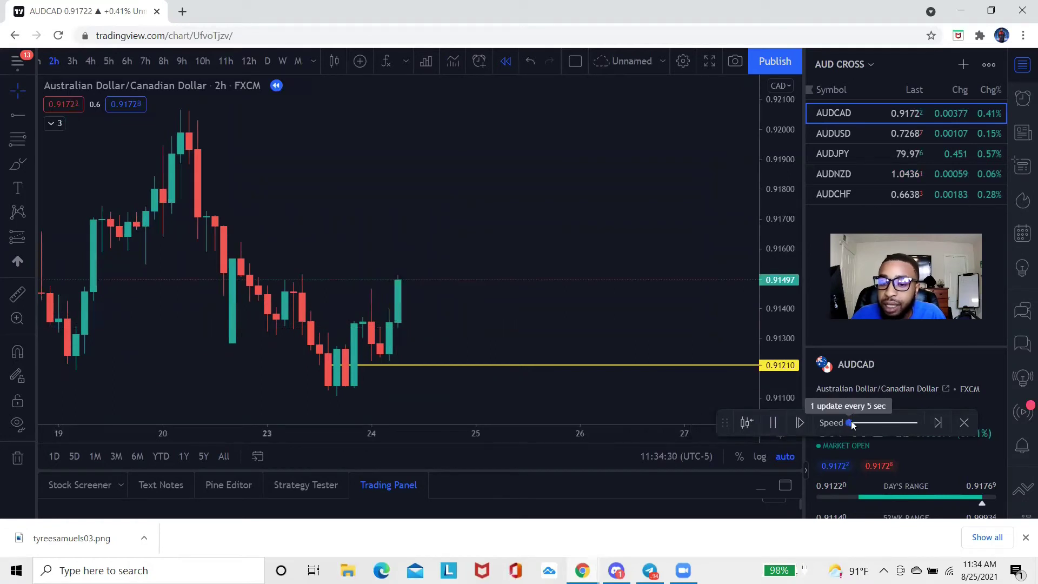
left_click_drag(850, 423, 862, 423)
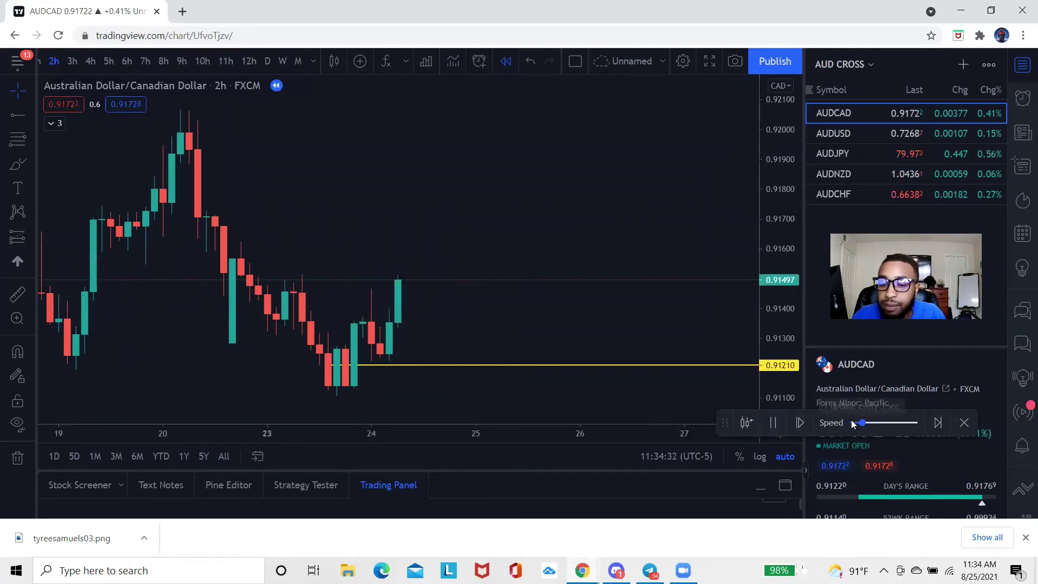
- Stretch and pan the chart, measure a price distance from the entry line, then speed up replay
left_click_drag(779, 346, 757, 308)
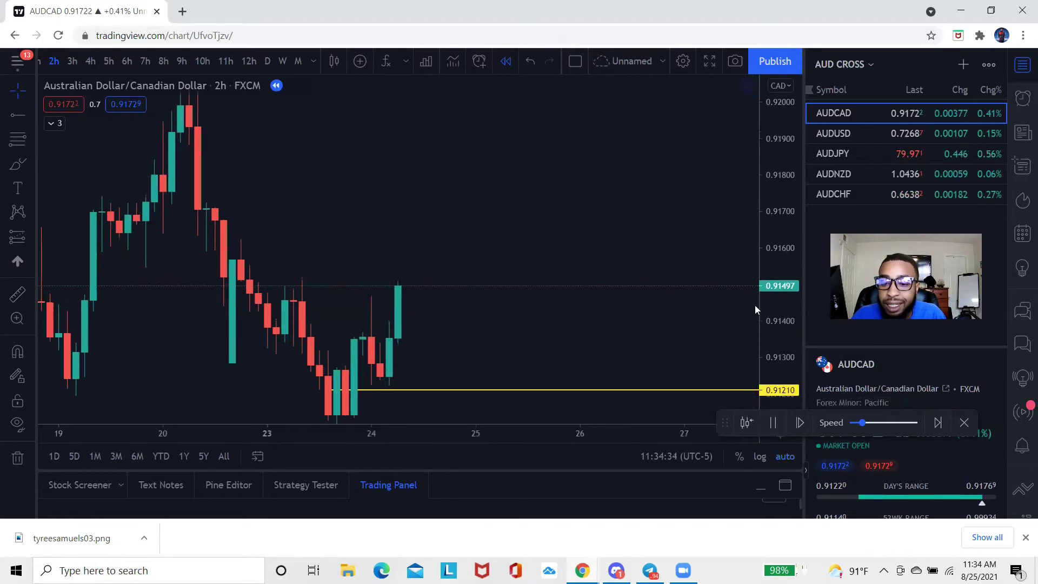
left_click_drag(570, 352, 554, 211)
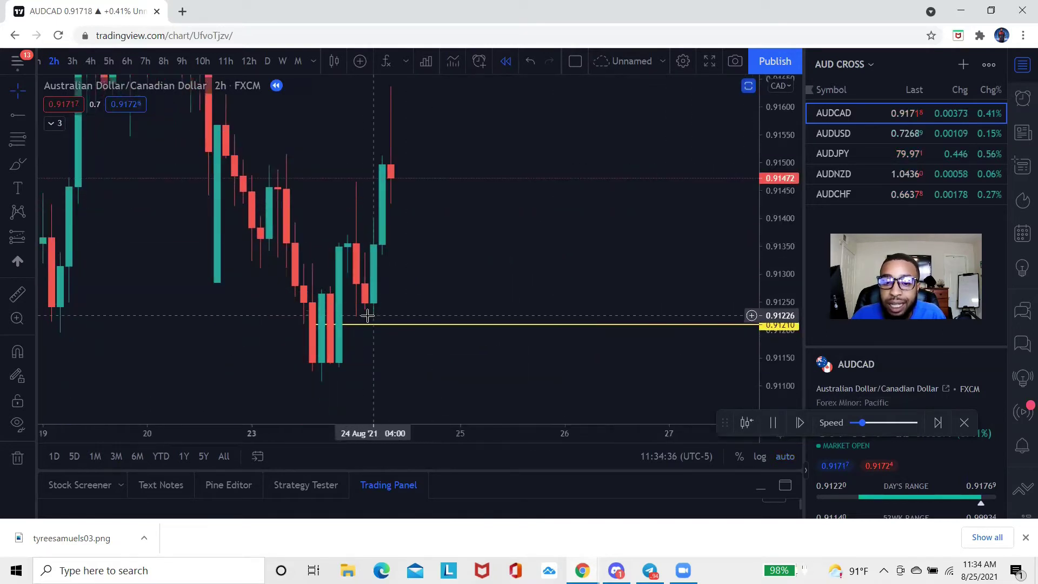
left_click(17, 294)
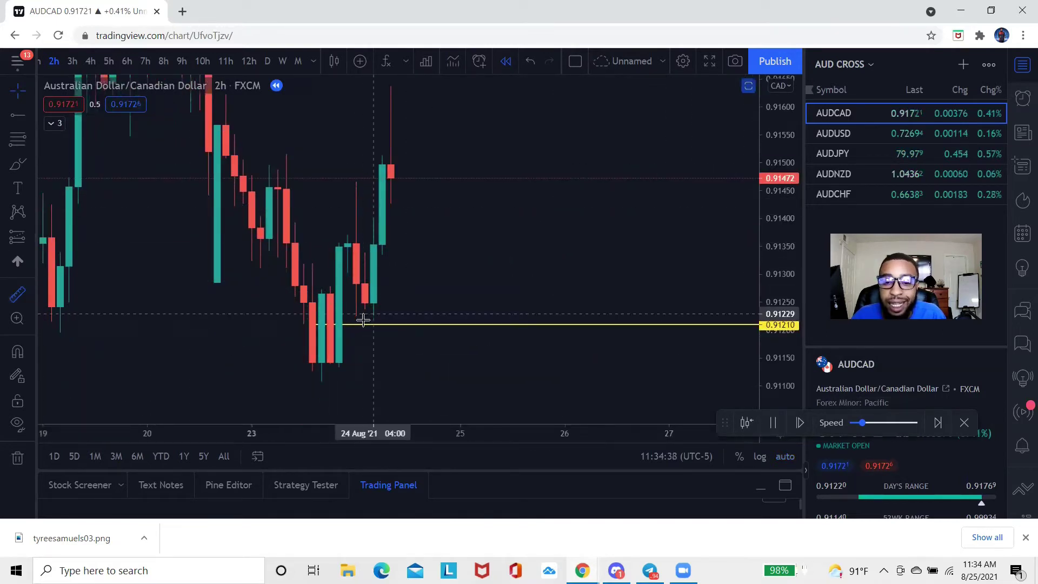
left_click(338, 316)
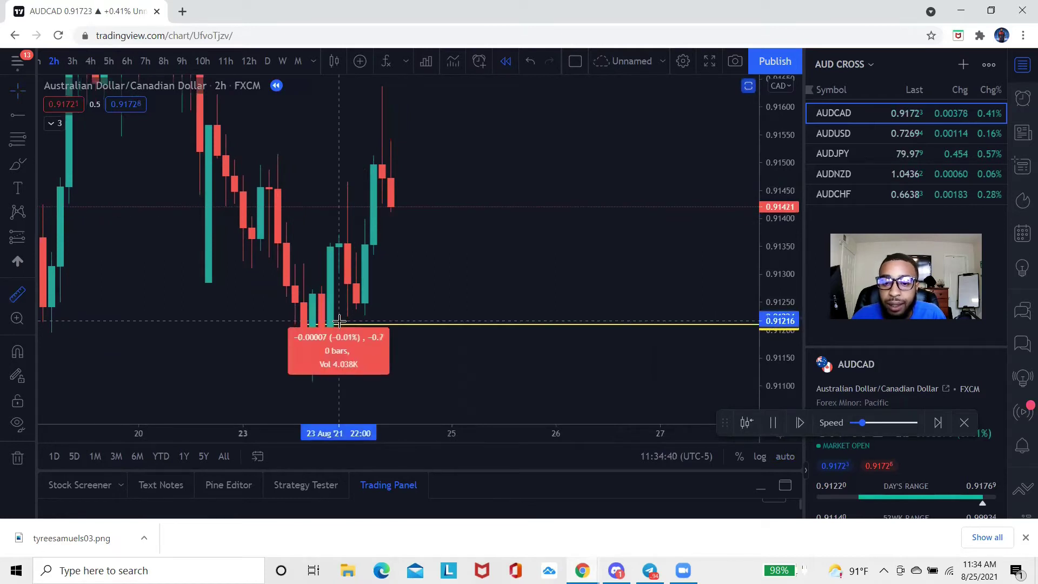
left_click(342, 326)
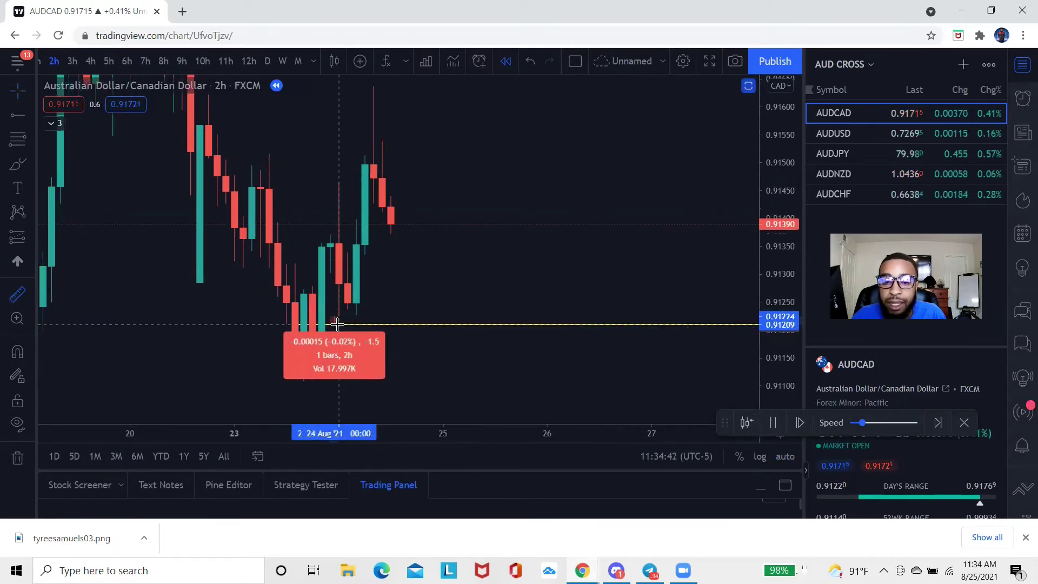
left_click(549, 372)
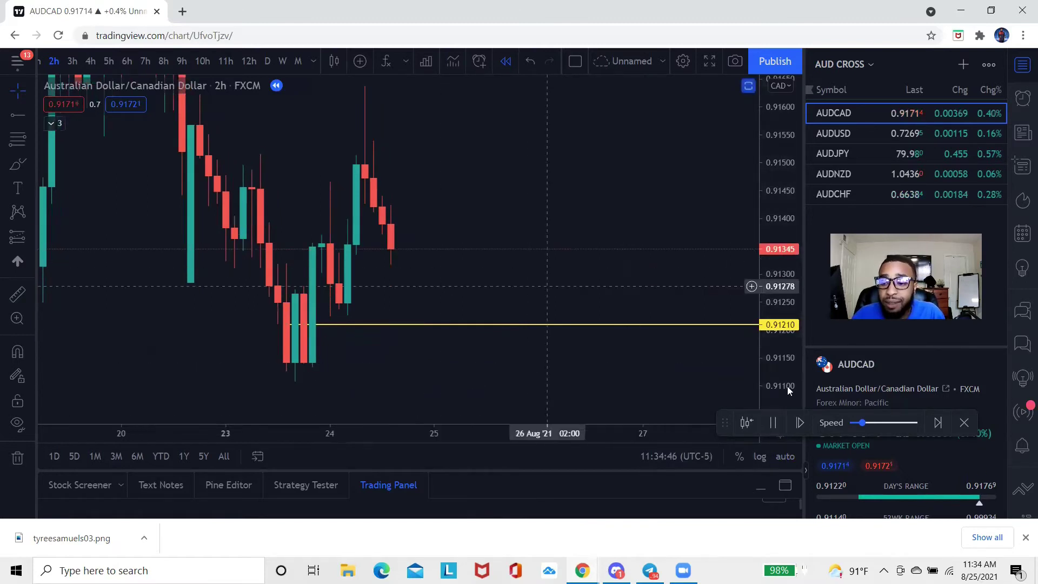
left_click_drag(868, 423, 883, 428)
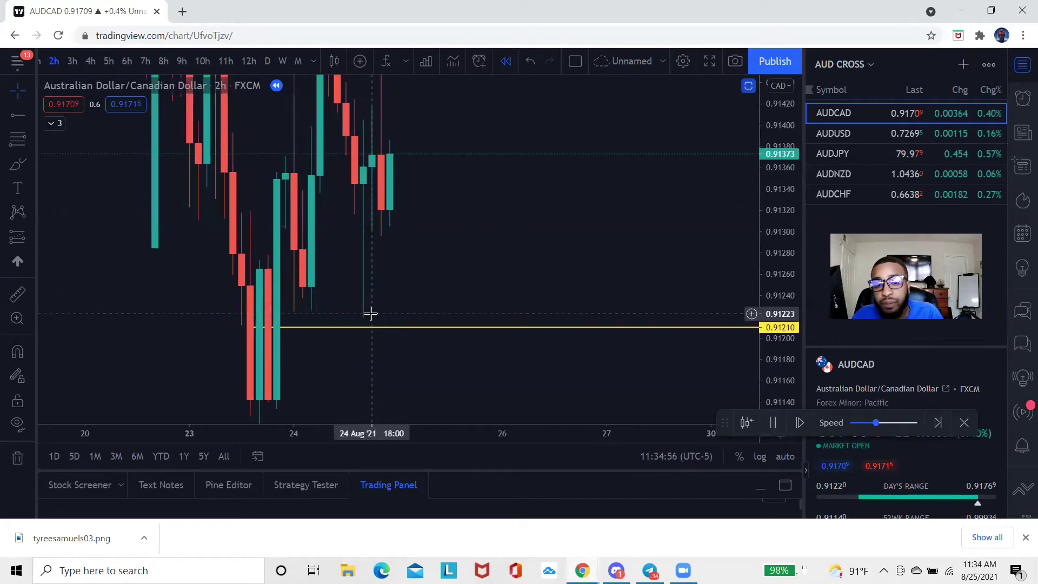
- Exit Bar Replay to the live chart and auto-fit the price scale
left_click(964, 422)
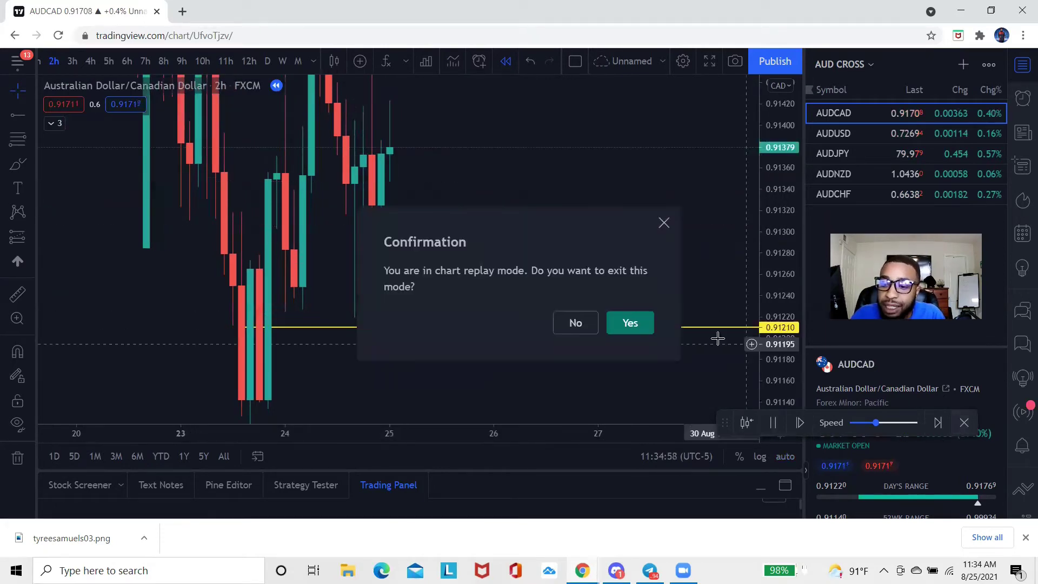
left_click(641, 323)
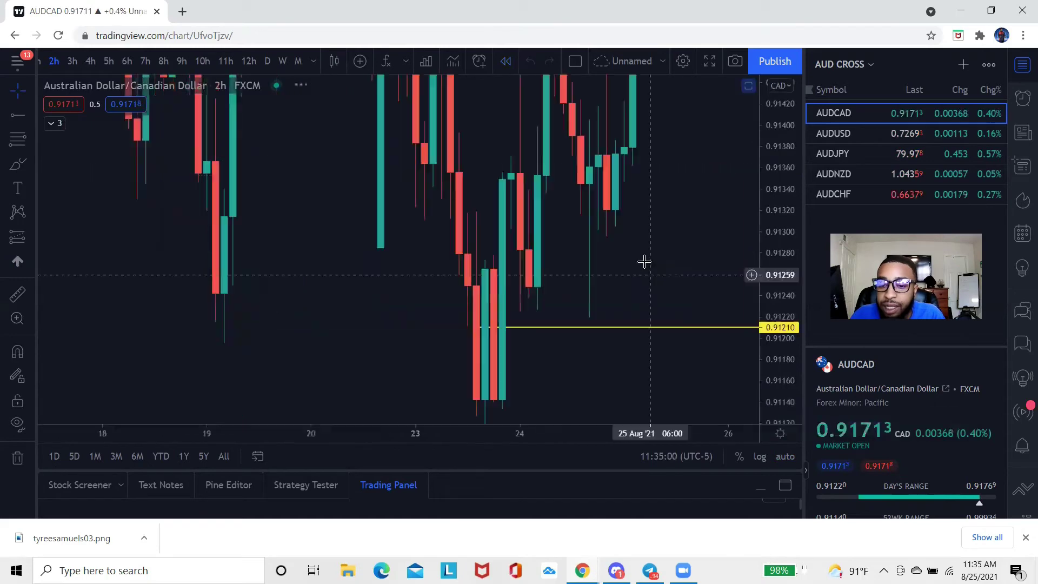
left_click(780, 450)
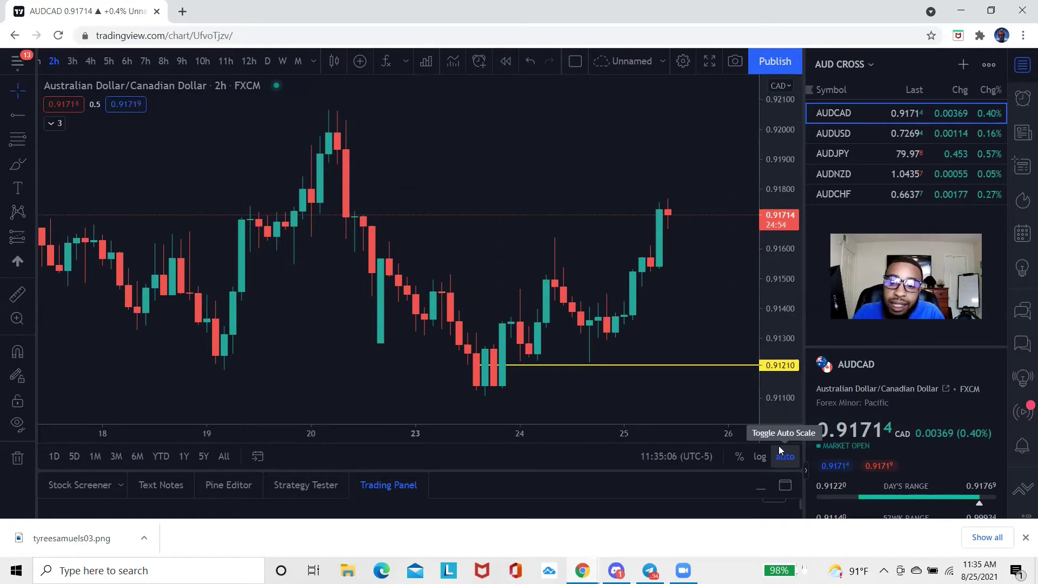
- Zoom the candles around the 0.91210 ray and bring the minute timeframes into view
scroll(584, 343, "up", 5)
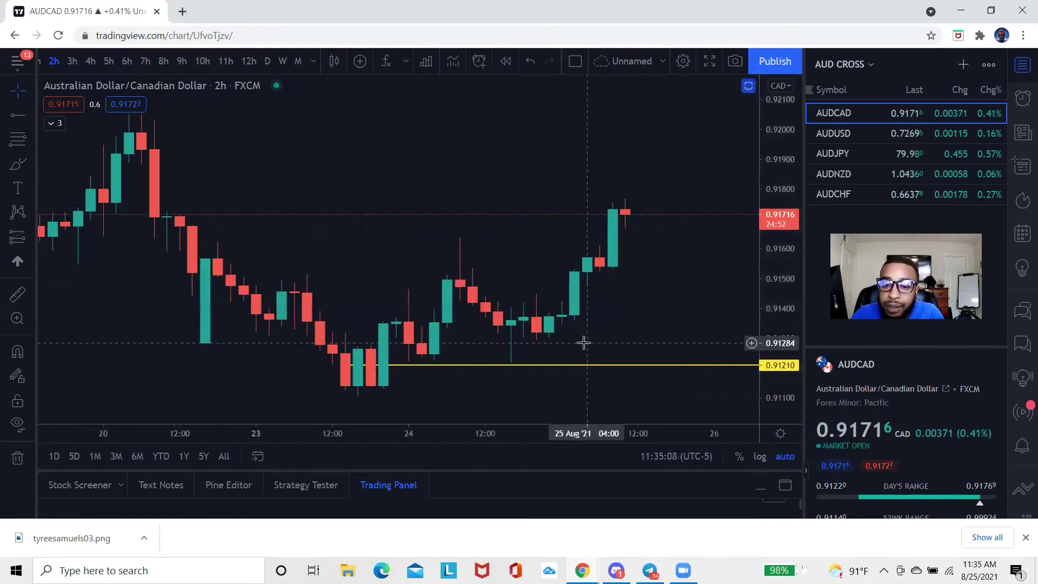
left_click_drag(767, 313, 646, 190)
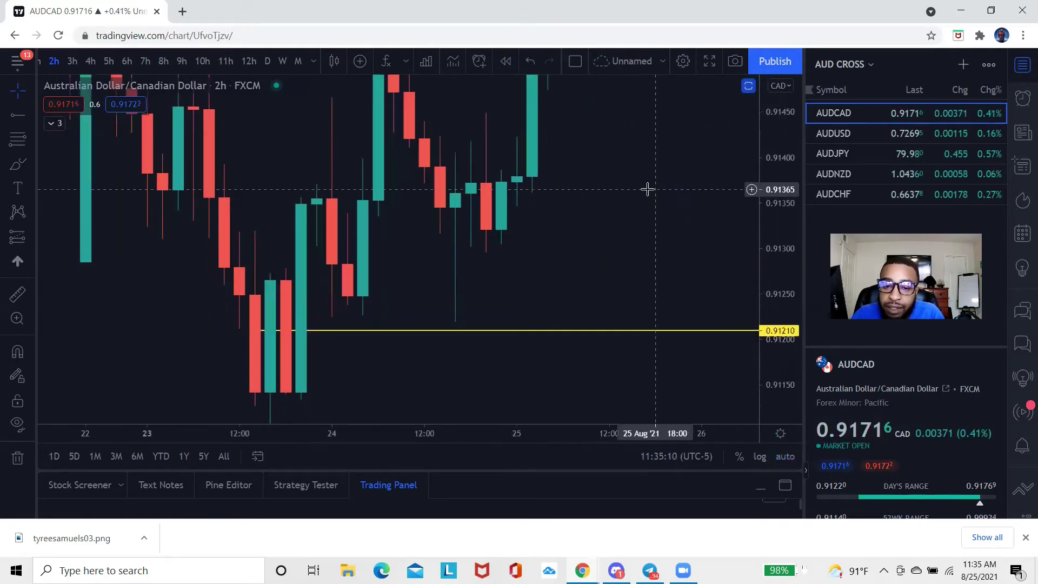
scroll(331, 162, "up", 2)
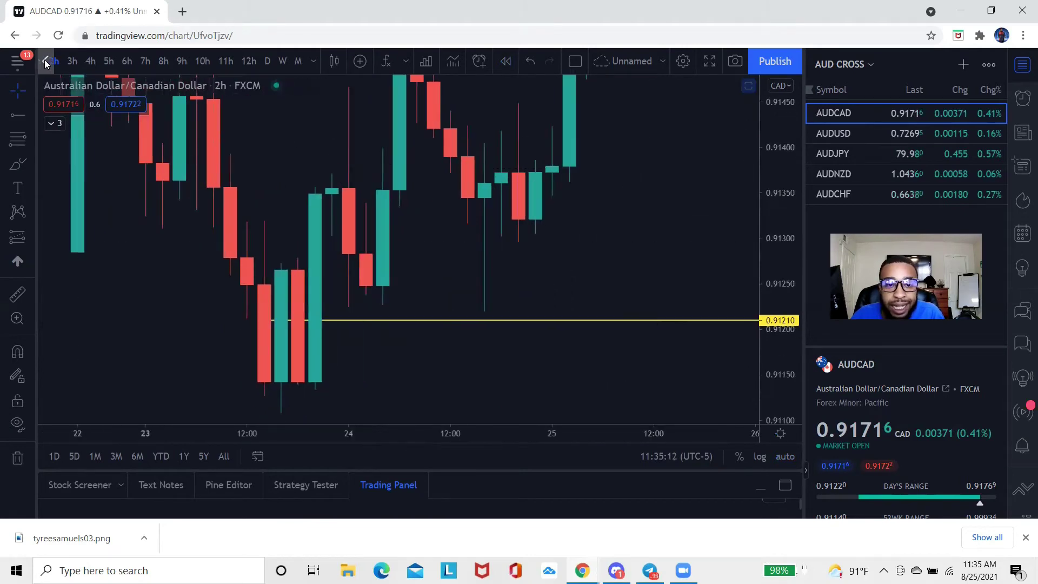
left_click(46, 61)
left_click(45, 61)
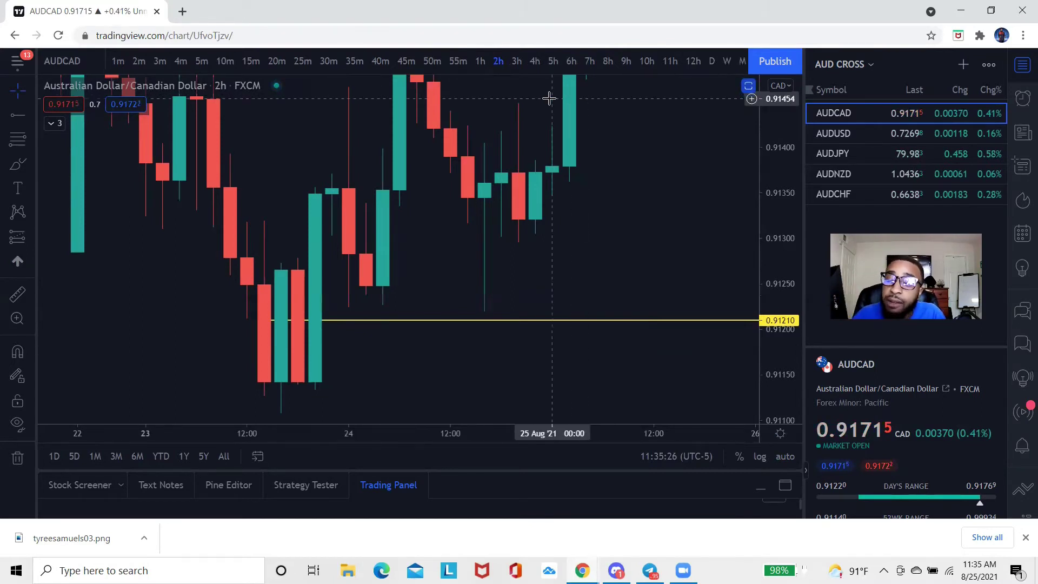
left_click_drag(777, 151, 660, 274)
left_click(784, 457)
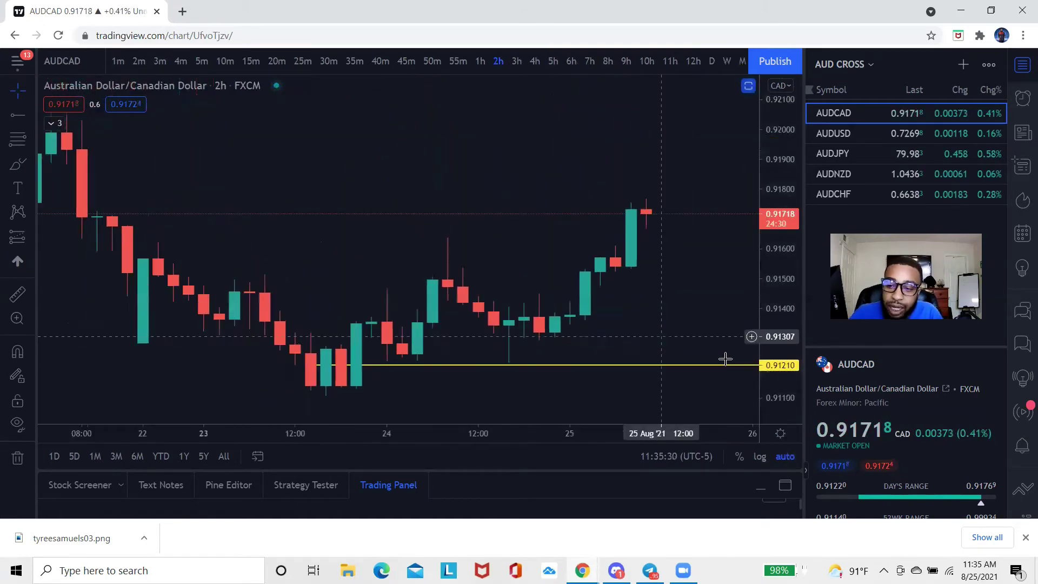
scroll(726, 358, "down", 2)
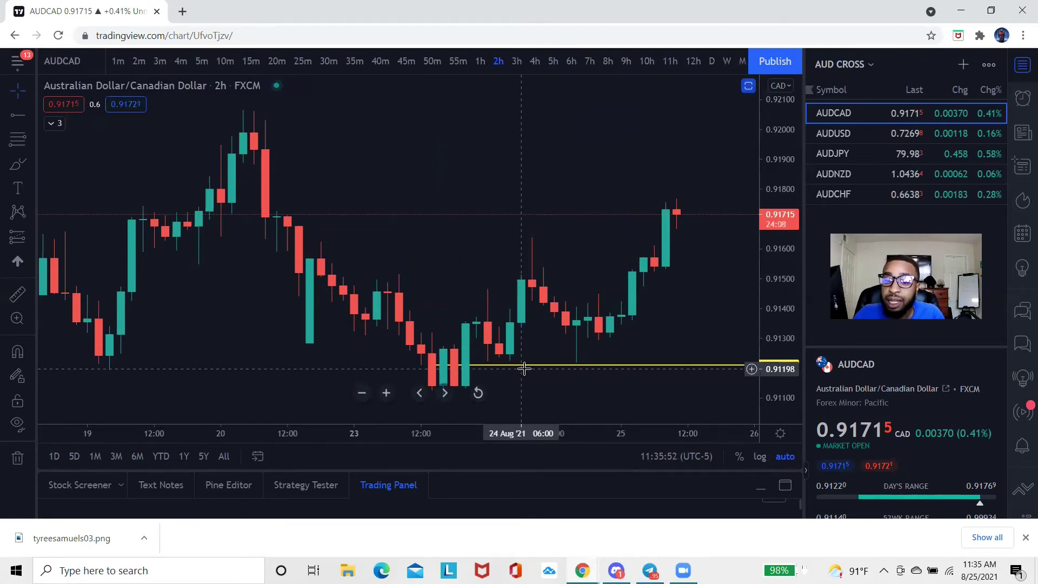
- Step the timeframe through 1h, 55m, 50m, 45m, 40m, 35m, 30m to 25m
left_click(480, 59)
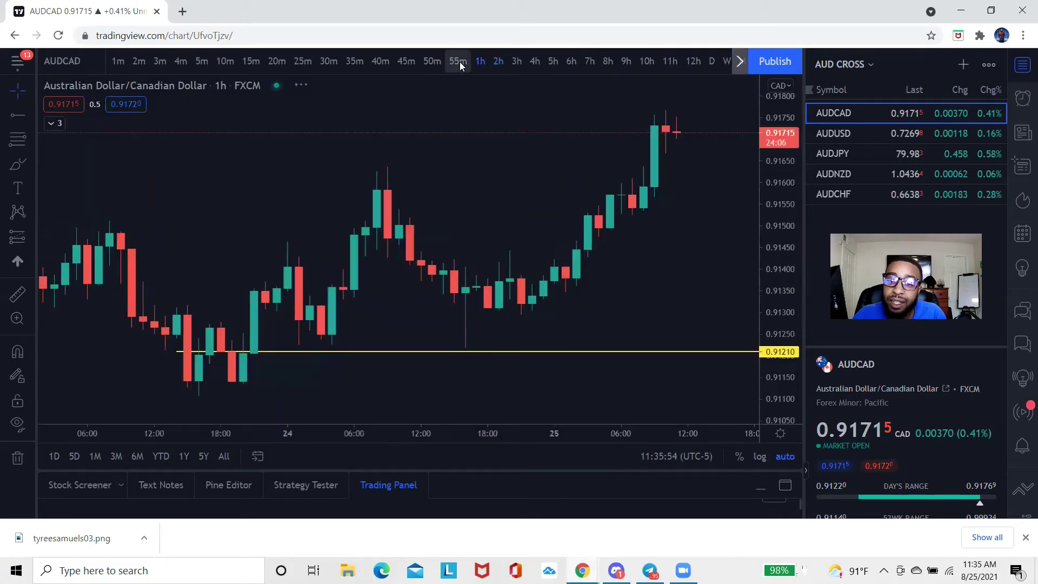
left_click(459, 61)
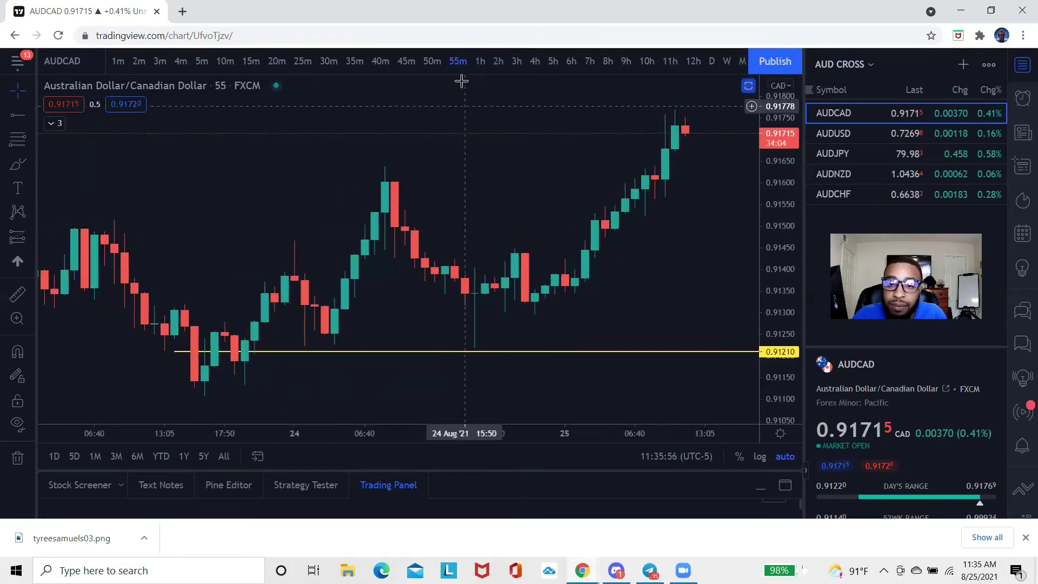
left_click(432, 61)
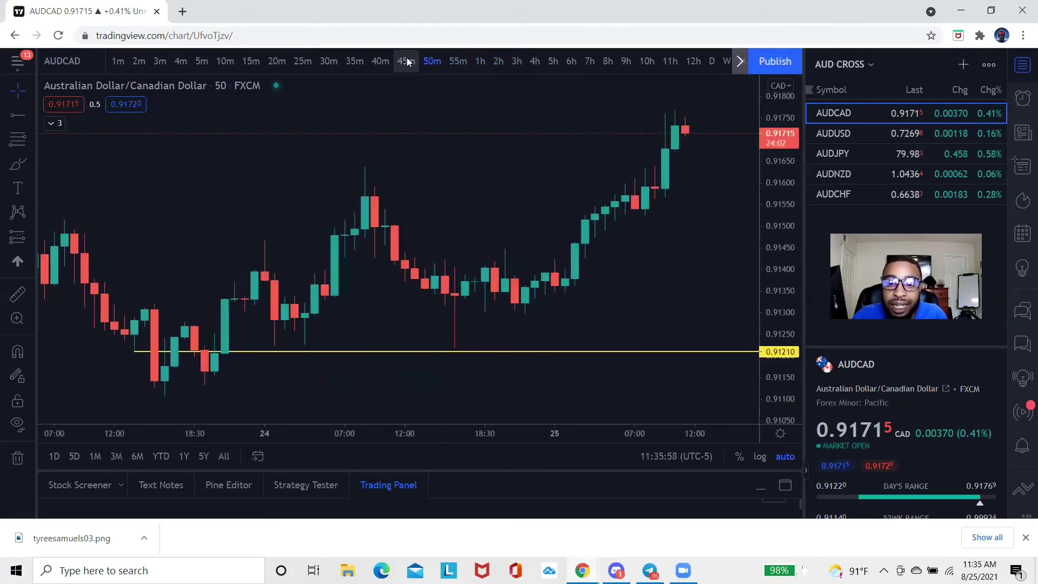
left_click(407, 62)
left_click(385, 58)
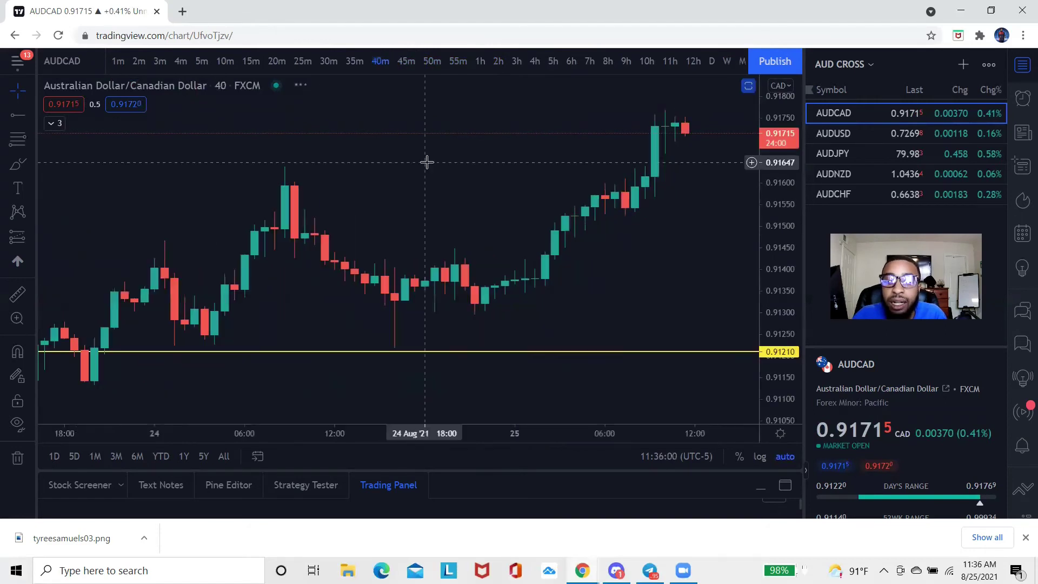
scroll(427, 162, "down", 2)
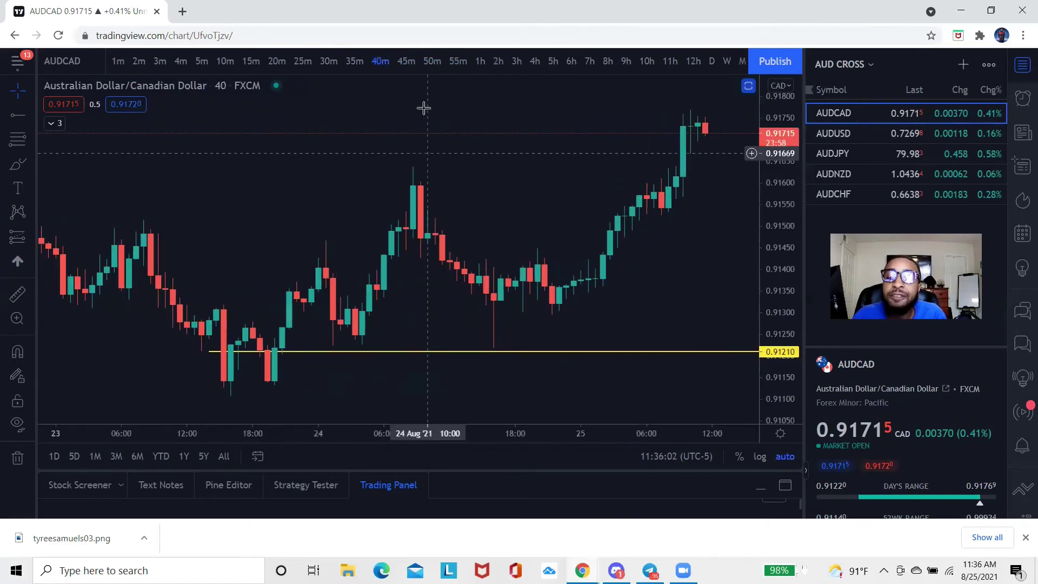
left_click(359, 59)
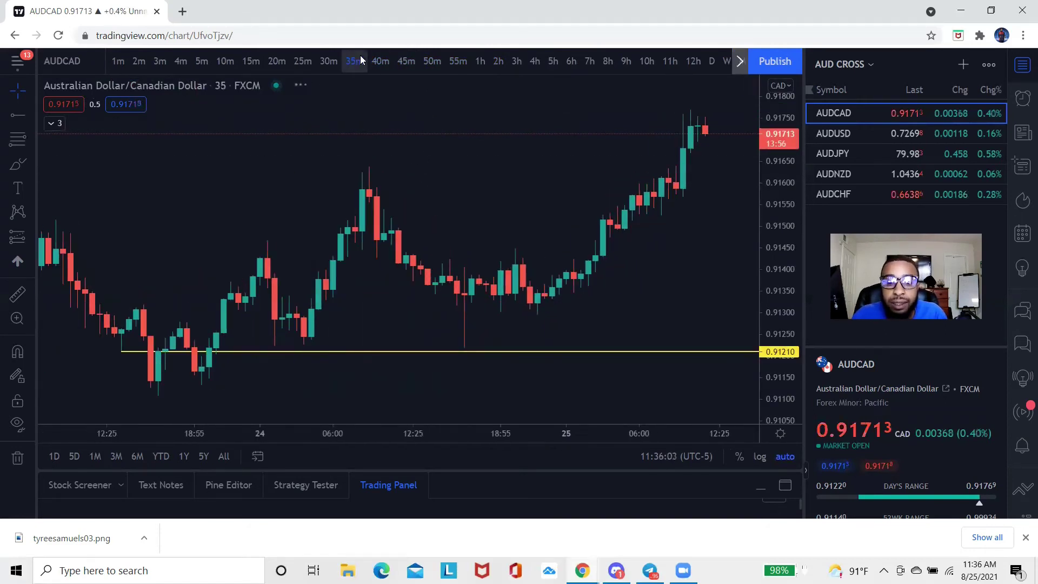
left_click(330, 61)
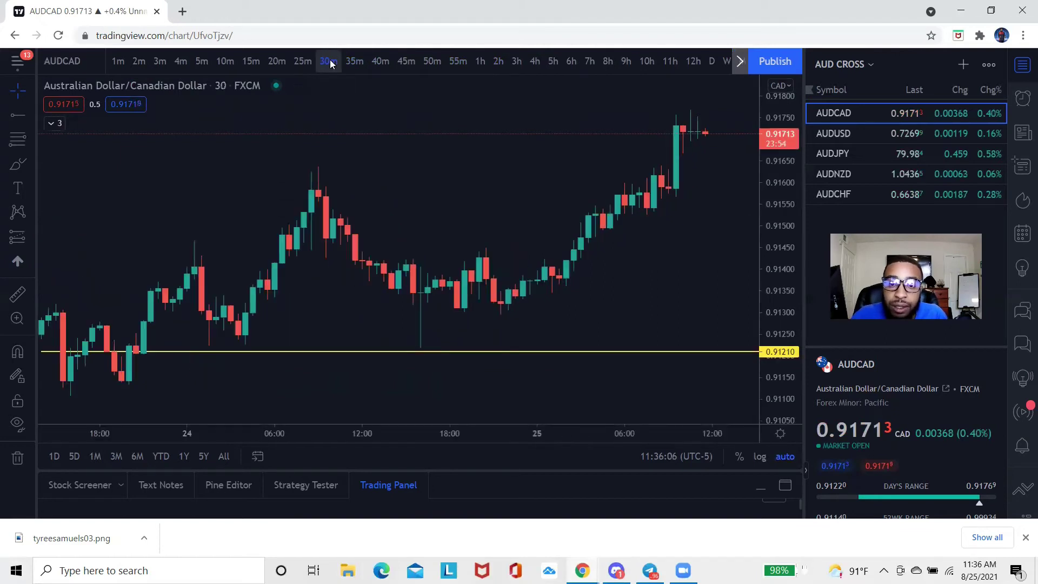
left_click(309, 61)
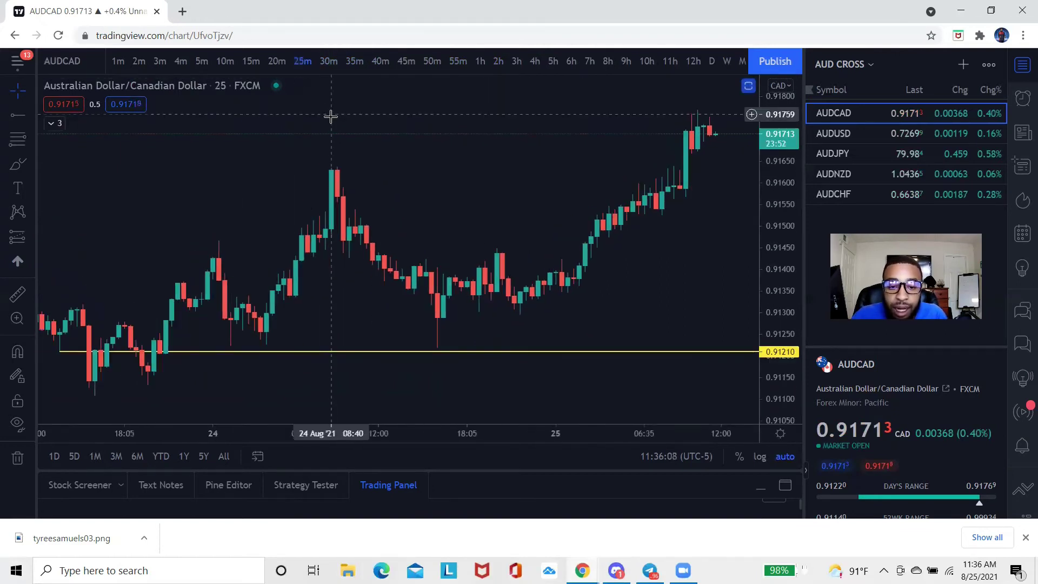
- Zoom and pan to the 22–23 Aug candles near the yellow line
scroll(317, 195, "down", 2)
left_click_drag(278, 185, 414, 184)
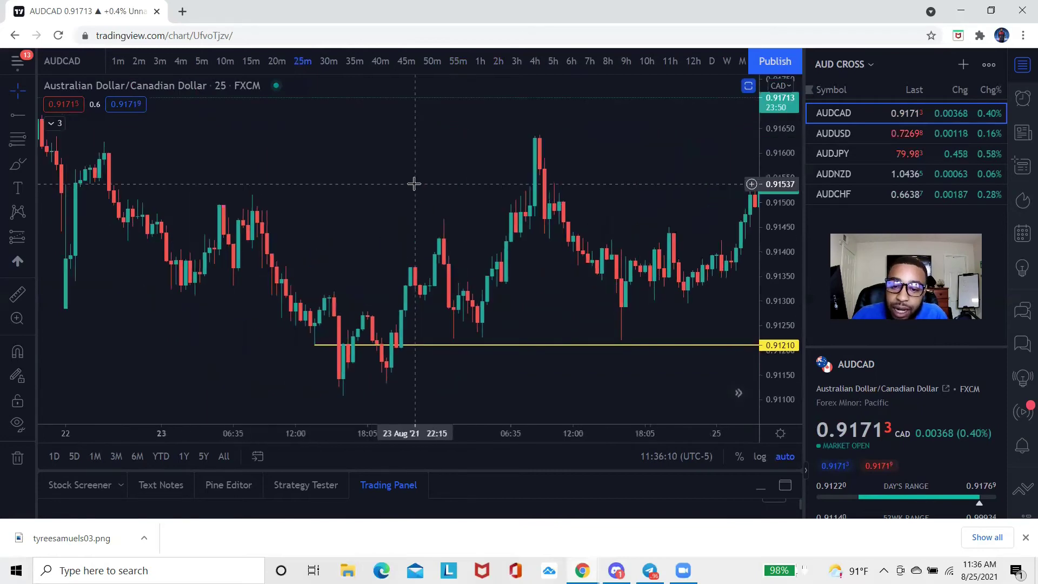
scroll(414, 184, "up", 3)
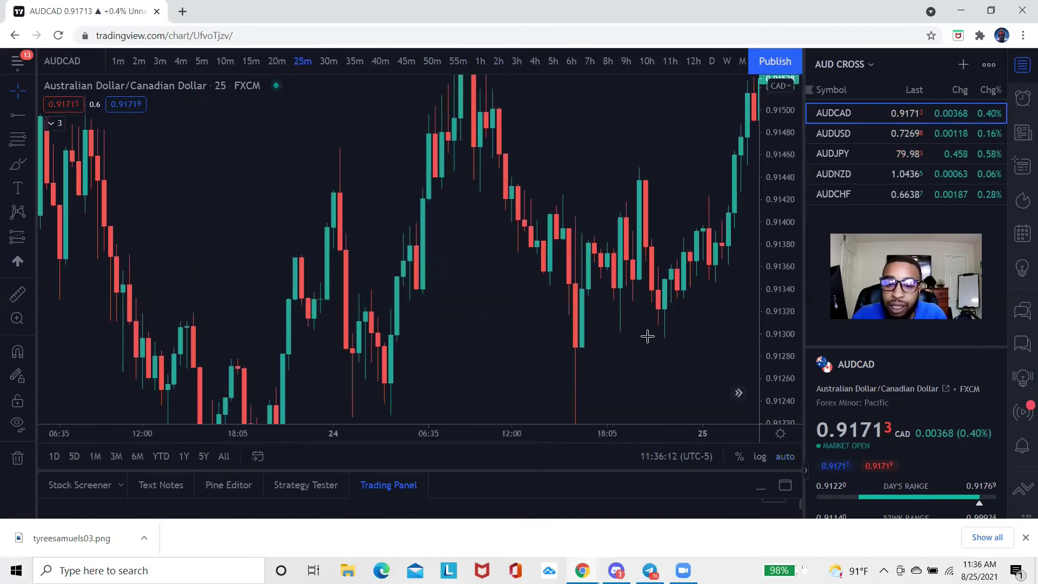
left_click_drag(512, 280, 503, 186)
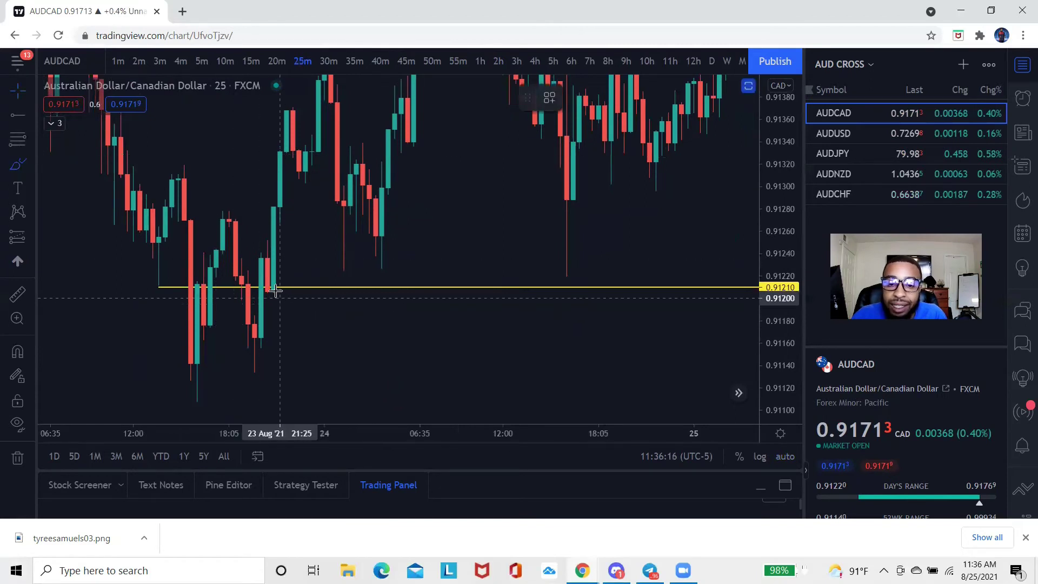
mouse_move(268, 291)
left_mouse_down()
mouse_move(235, 296)
mouse_move(254, 319)
mouse_move(405, 314)
mouse_move(257, 292)
left_mouse_up()
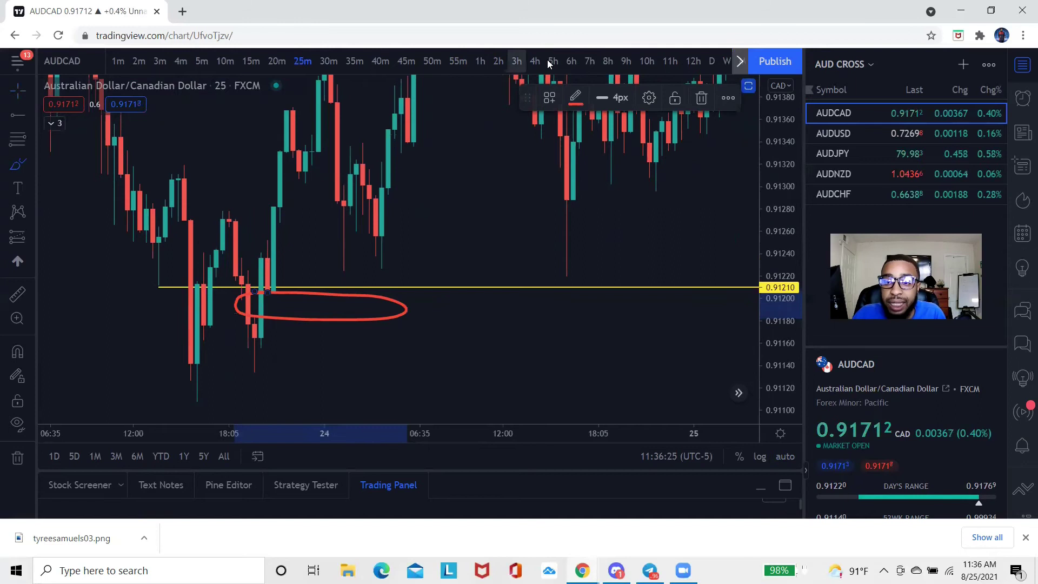
left_click(740, 61)
left_click(532, 60)
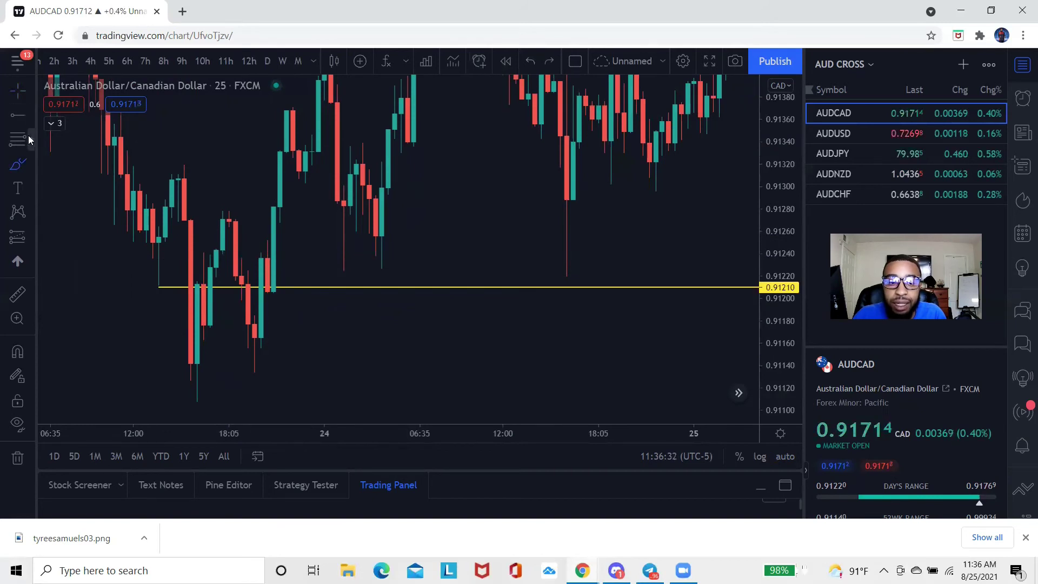
- Draw a rectangle from about 0.91207 to 0.91237, spanning 23 Aug into 24 Aug
left_click(29, 139)
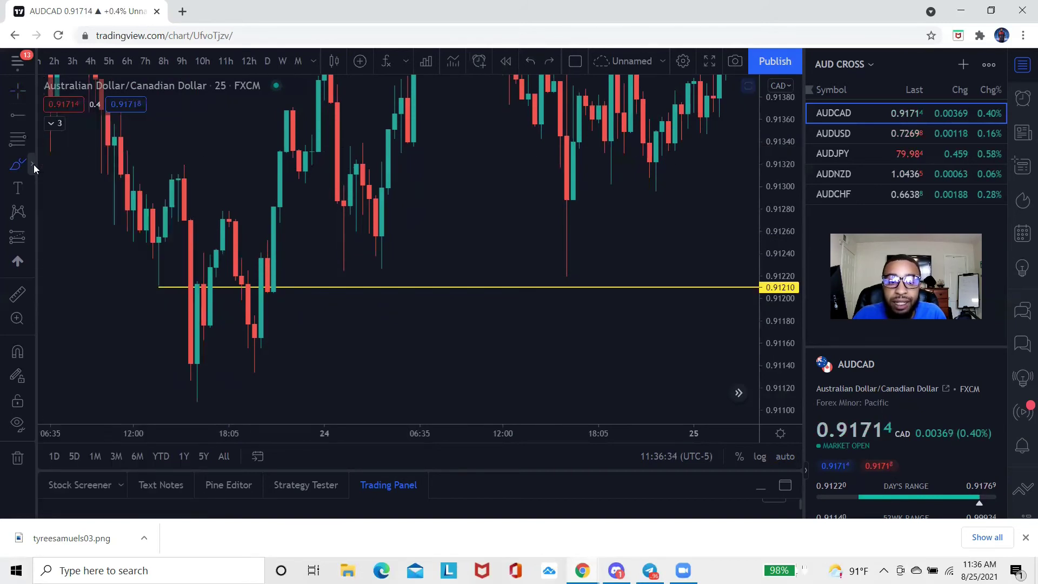
left_click(33, 164)
left_click(81, 204)
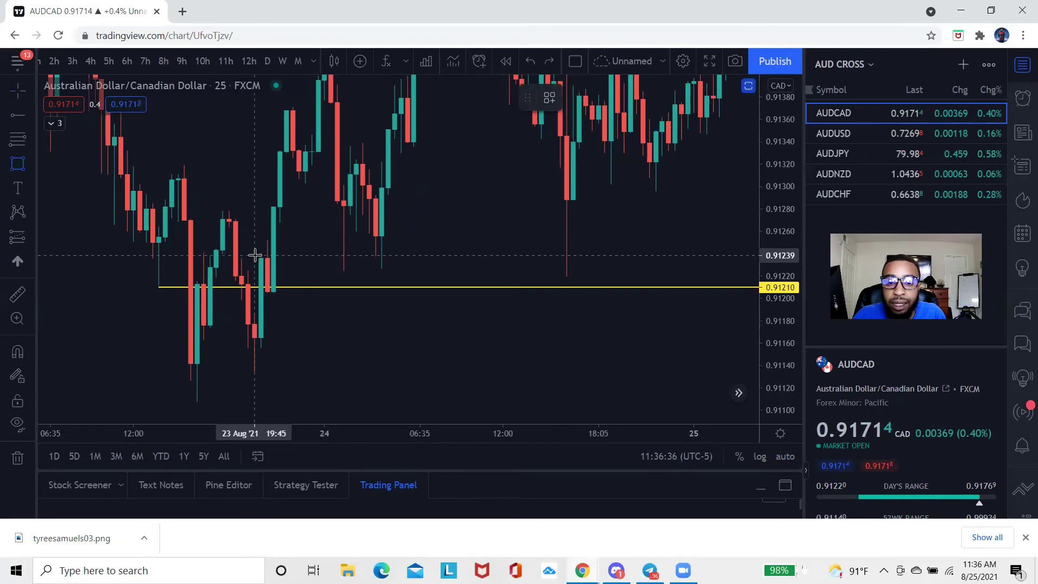
mouse_move(255, 257)
left_mouse_down()
mouse_move(559, 292)
mouse_move(609, 283)
mouse_move(676, 291)
left_mouse_up()
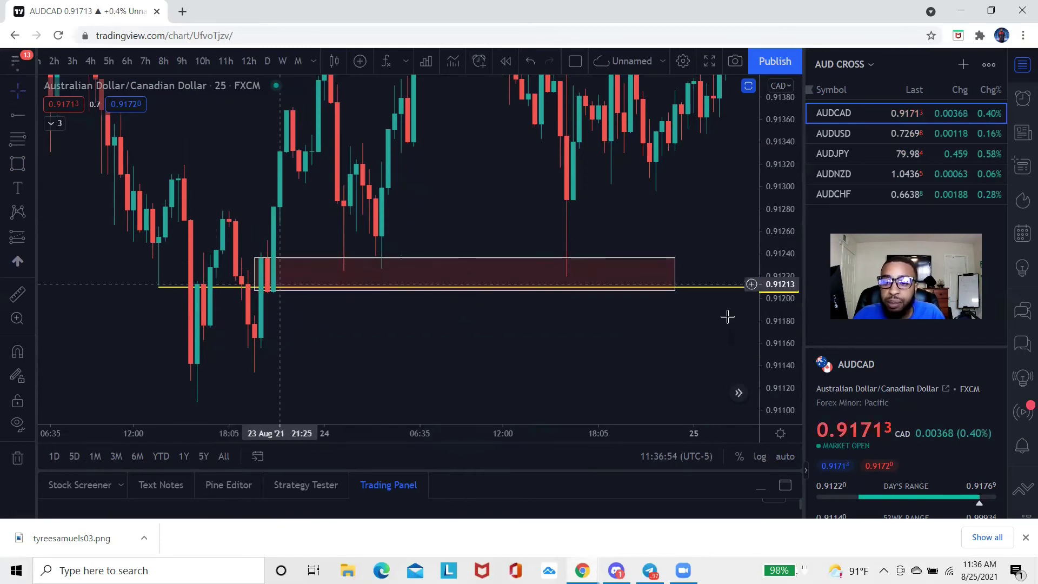
left_click(785, 456)
scroll(412, 169, "down", 5)
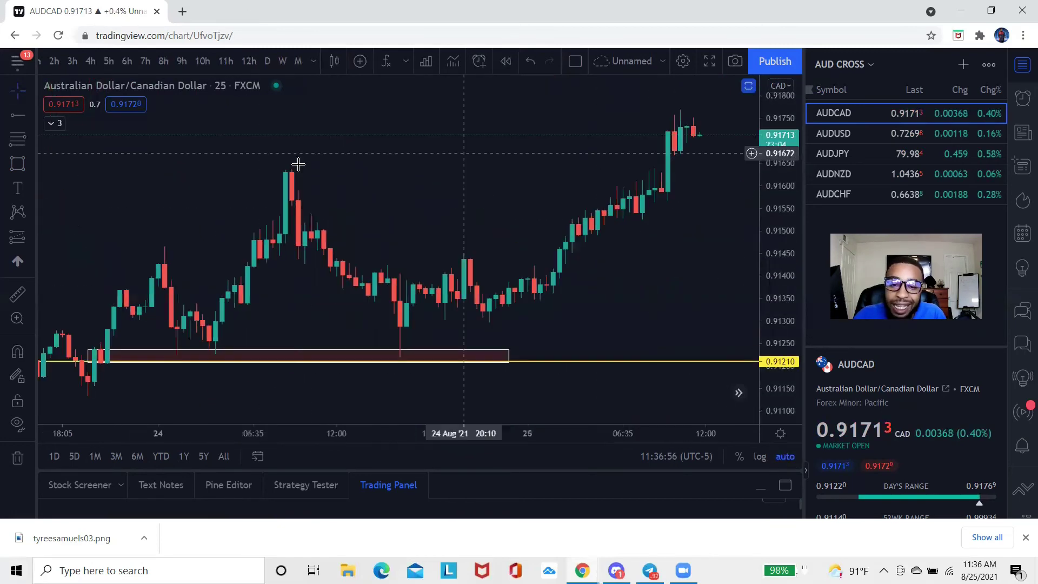